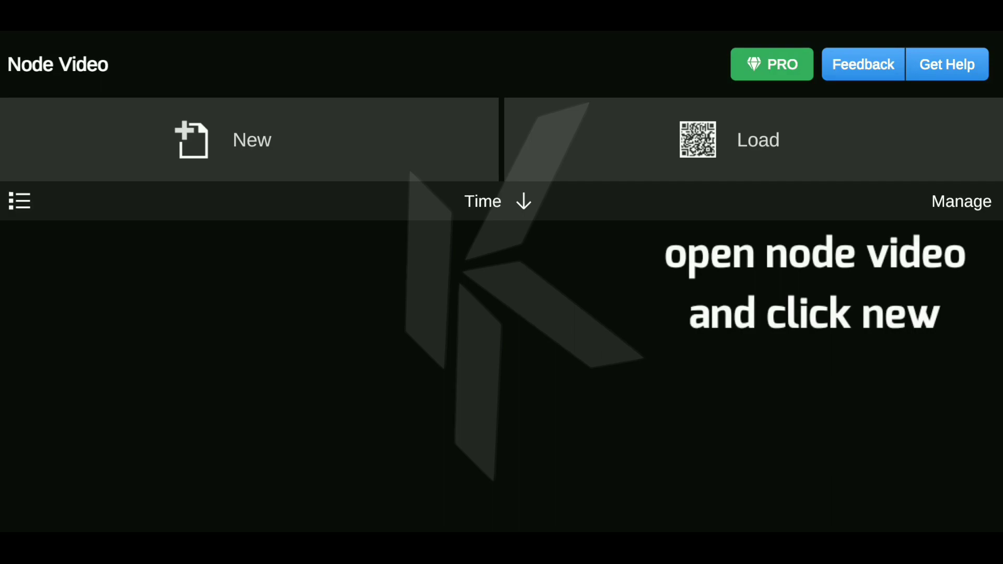
Step: Create a new project and import the clip as a Video node
left_click(223, 140)
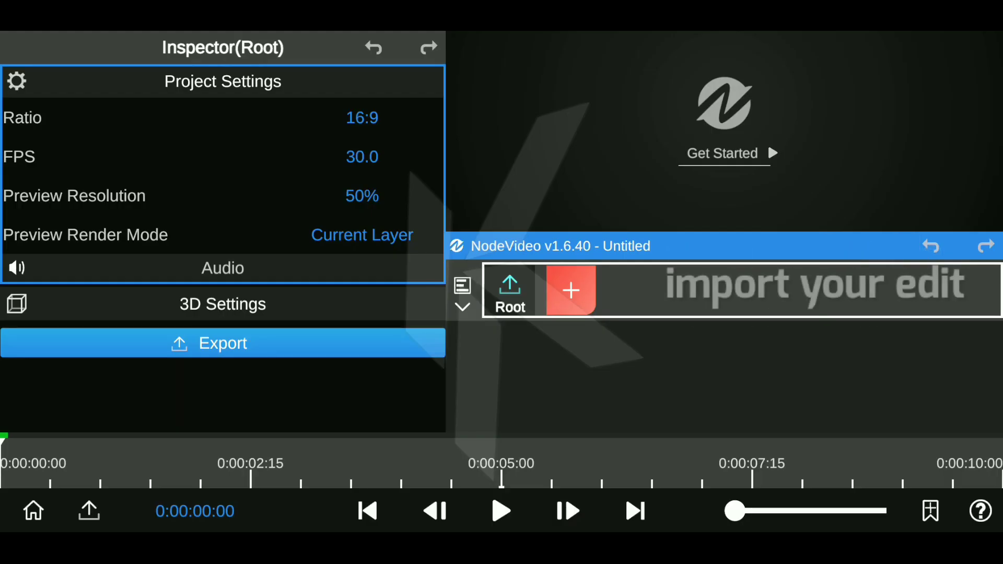
left_click(571, 290)
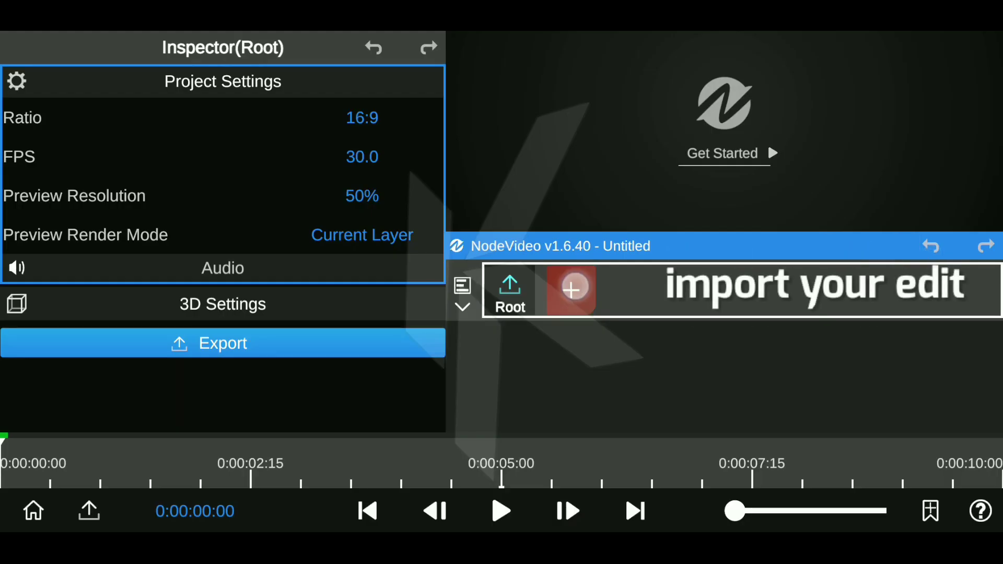
left_click(743, 86)
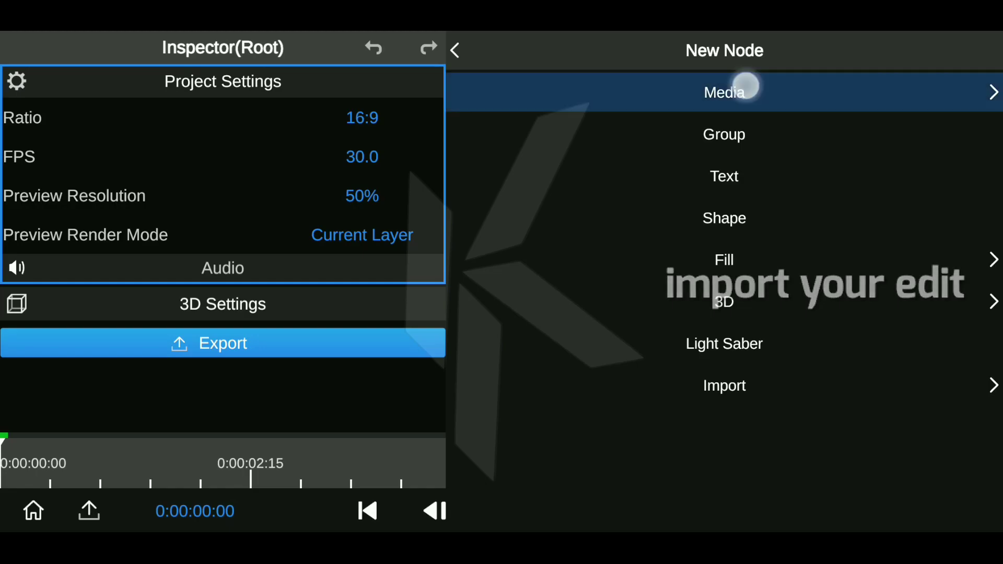
left_click(734, 92)
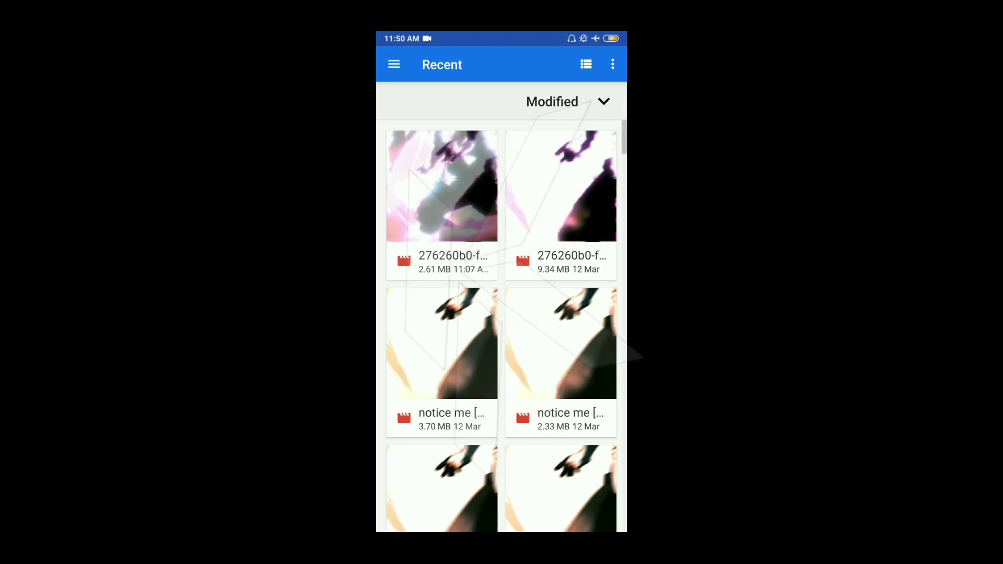
left_click(442, 488)
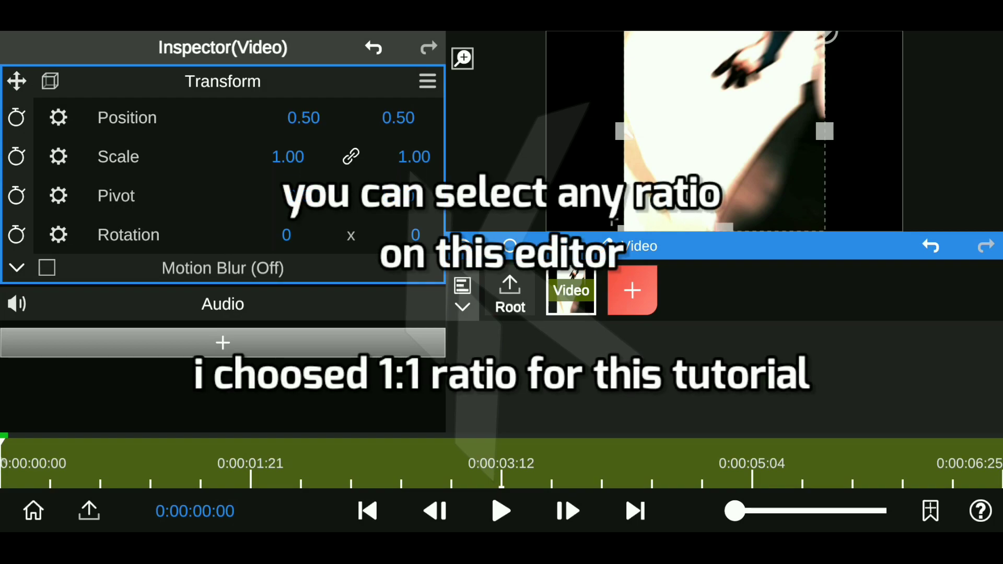
Step: Change the project aspect ratio from 16:9 to 1:1 and enlarge the preview area
left_click(185, 84)
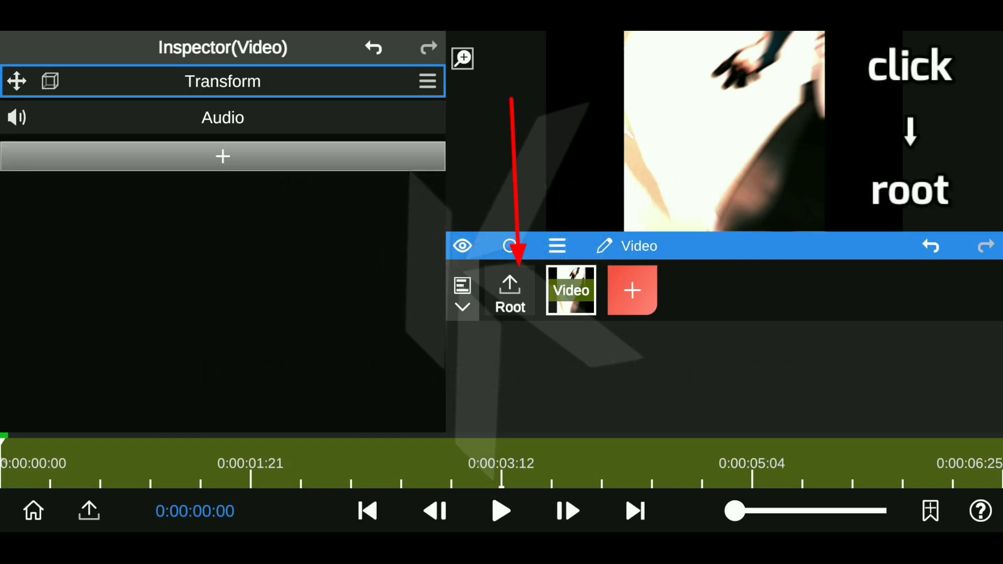
left_click(510, 292)
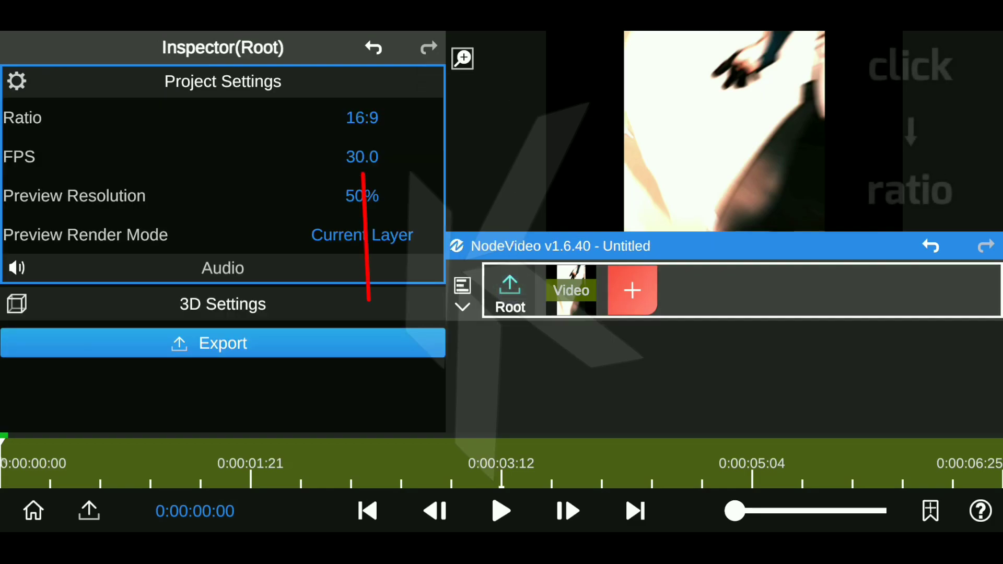
left_click(343, 116)
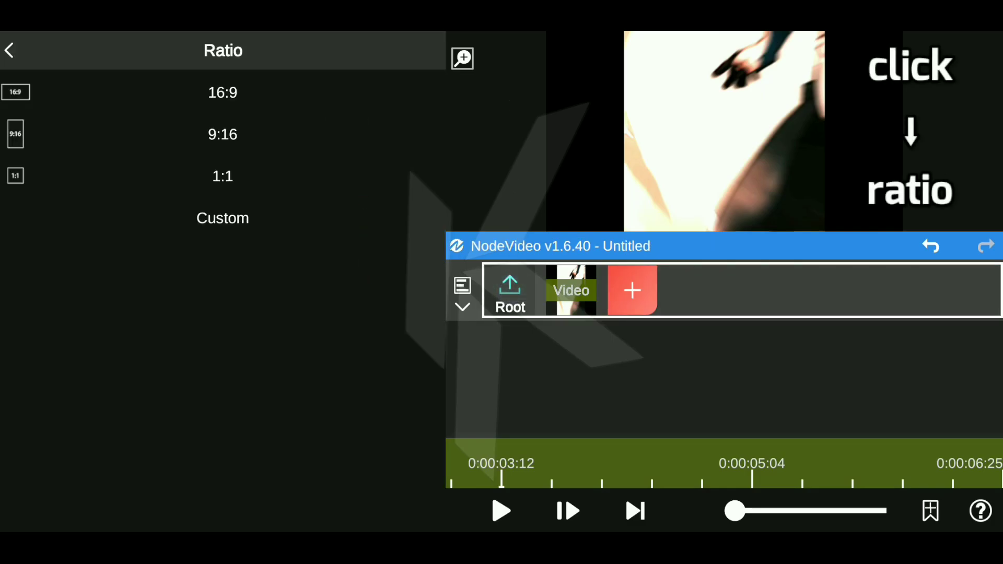
left_click(195, 177)
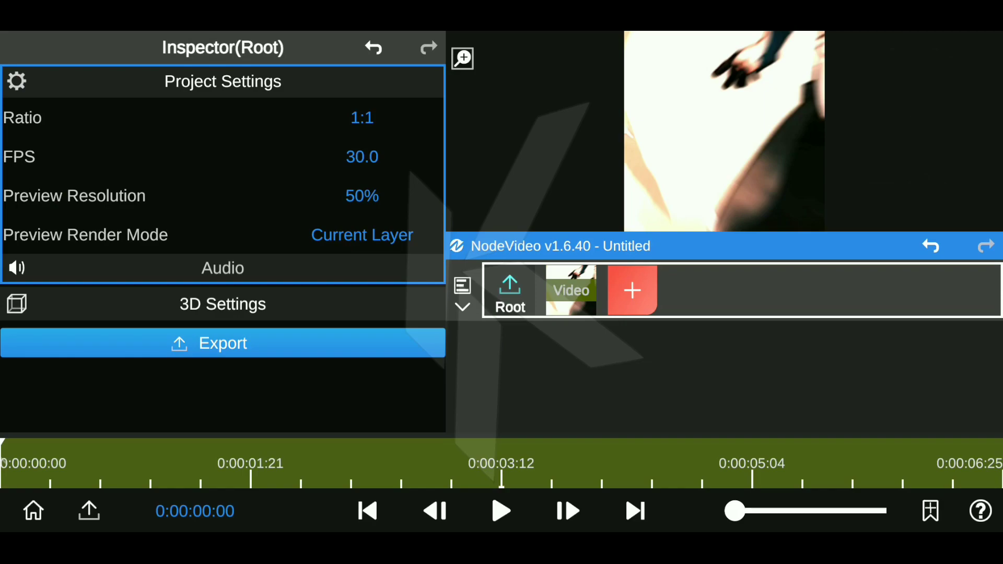
left_click_drag(778, 245, 787, 334)
Step: Prefetch the Video node's clip into cache via Other > Prefetch and save the cache
left_click(146, 81)
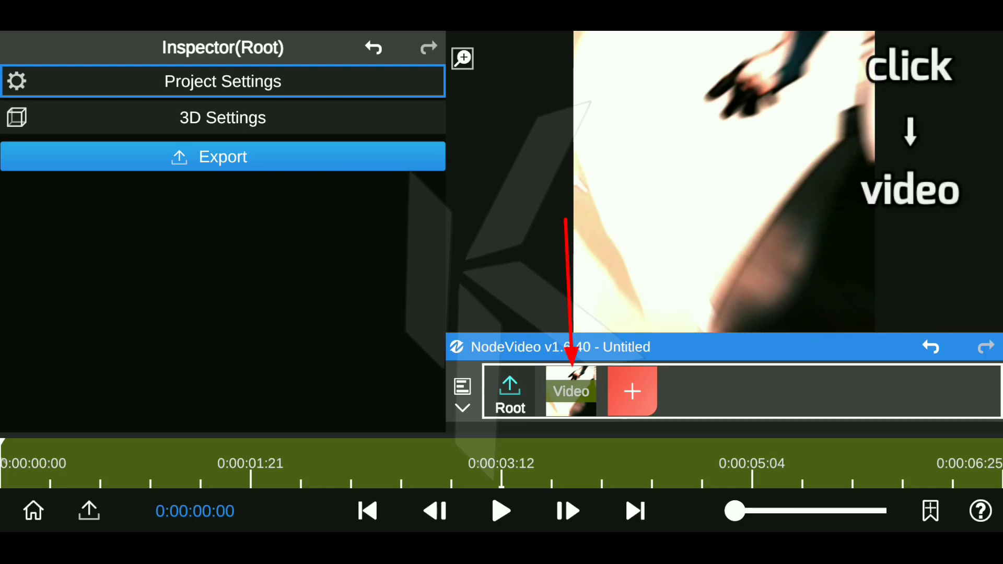
left_click(571, 391)
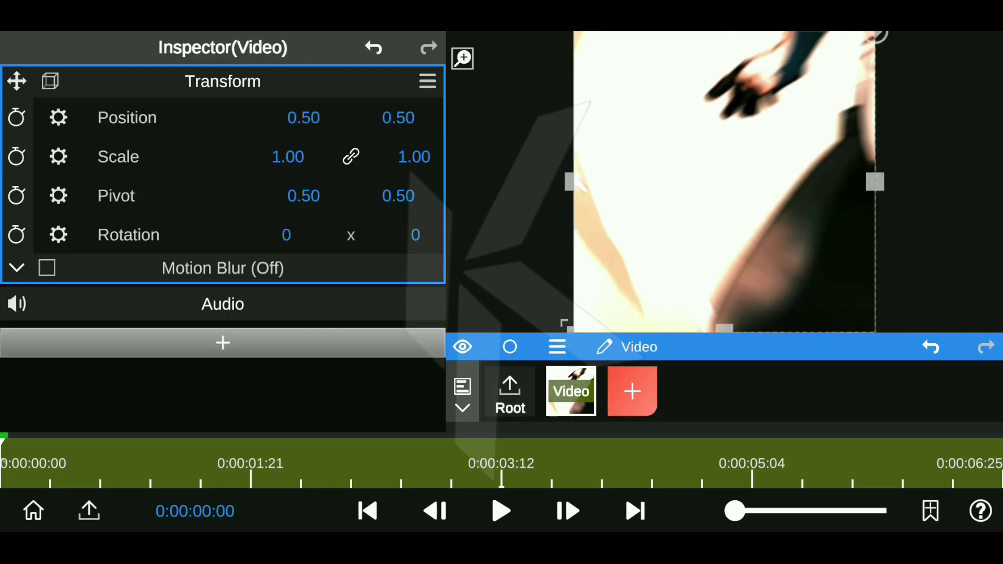
left_click(189, 82)
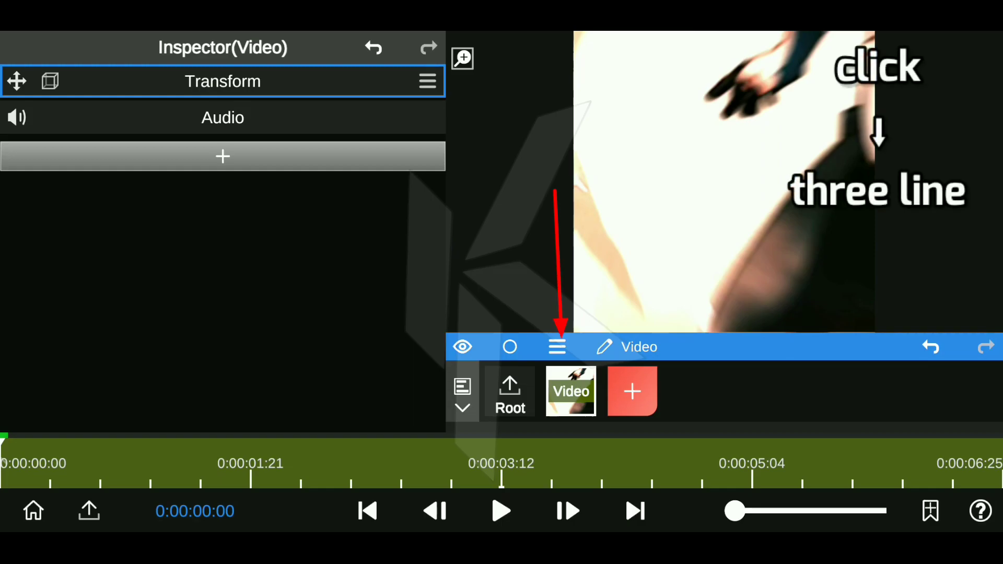
left_click(557, 347)
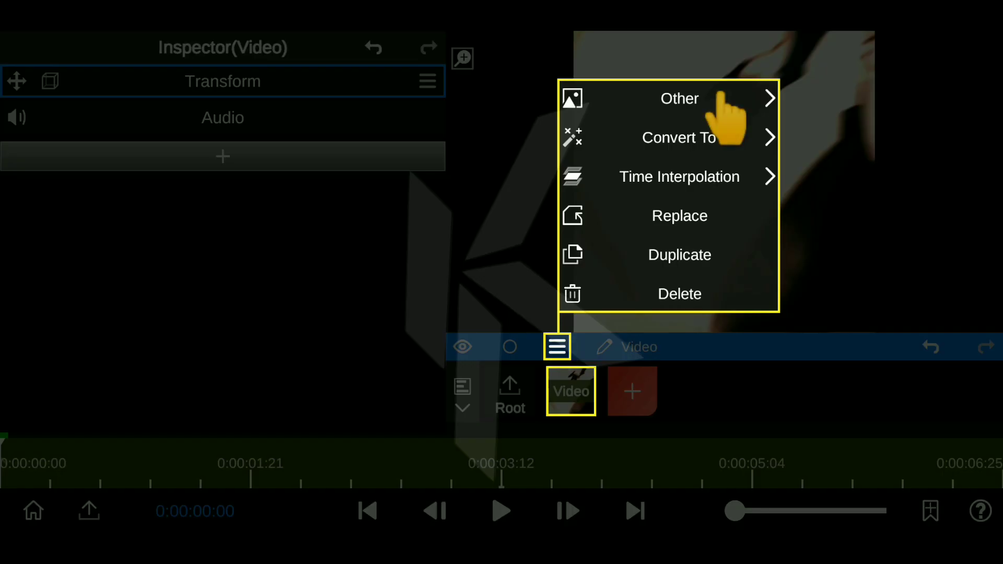
left_click(720, 98)
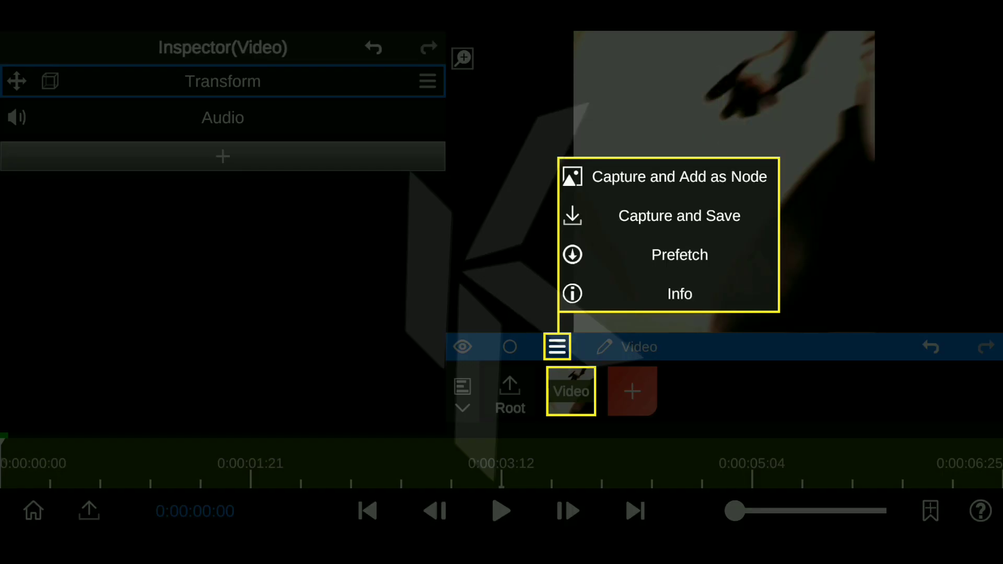
left_click(730, 251)
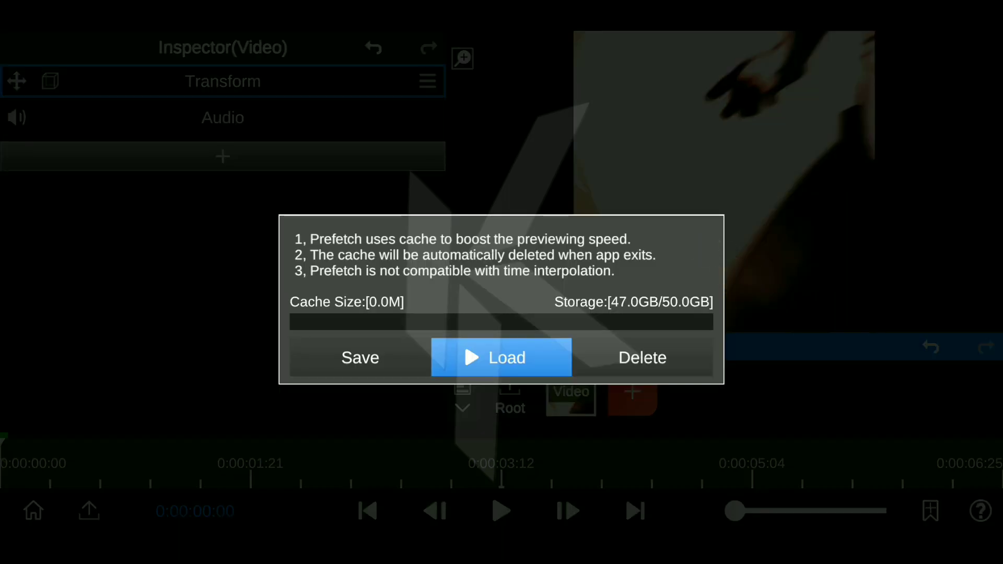
left_click(491, 363)
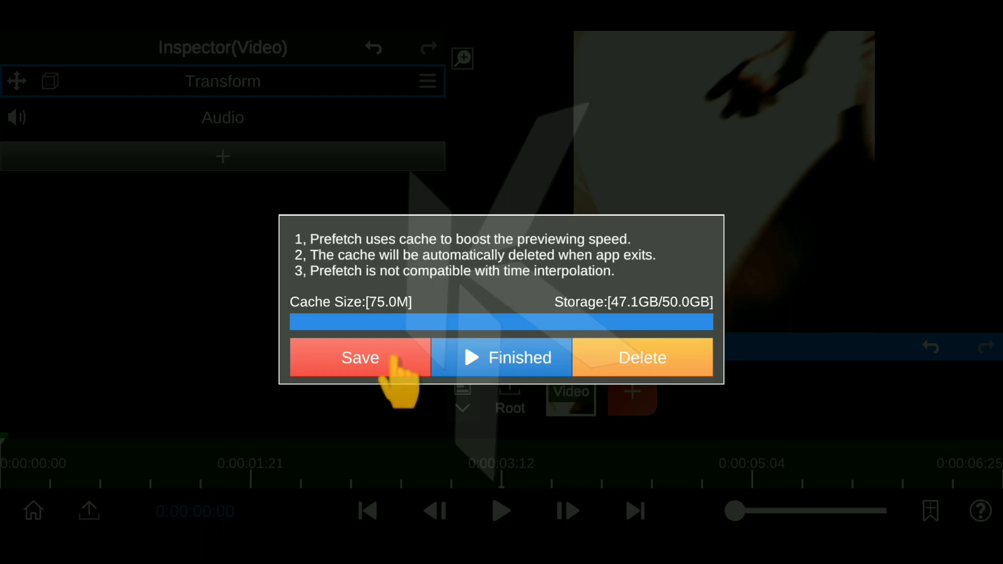
left_click(330, 358)
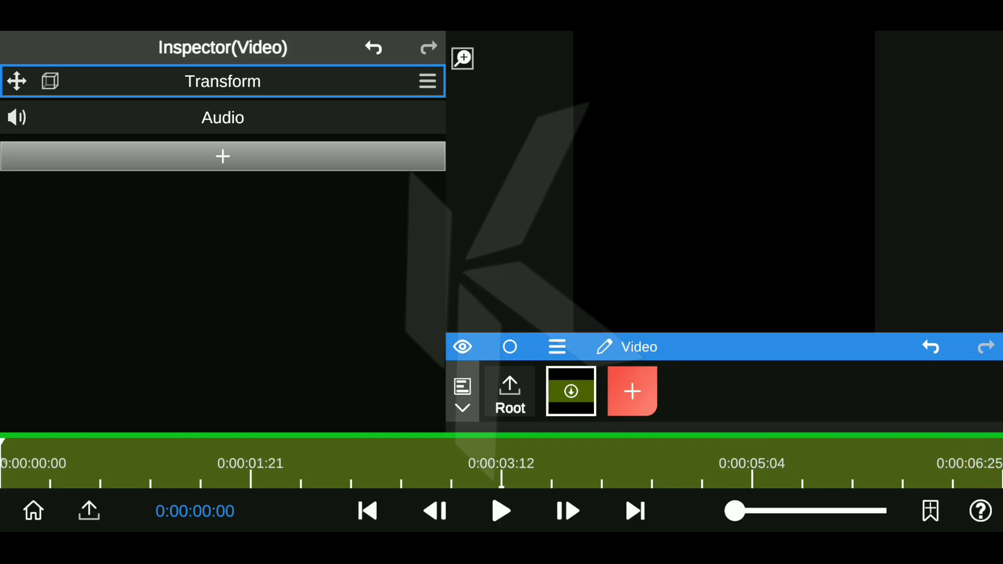
Step: Preview the clip, then add the Glitch2 effect by searching the property list for 'gli'
left_click(501, 510)
left_click(501, 510)
left_click(354, 157)
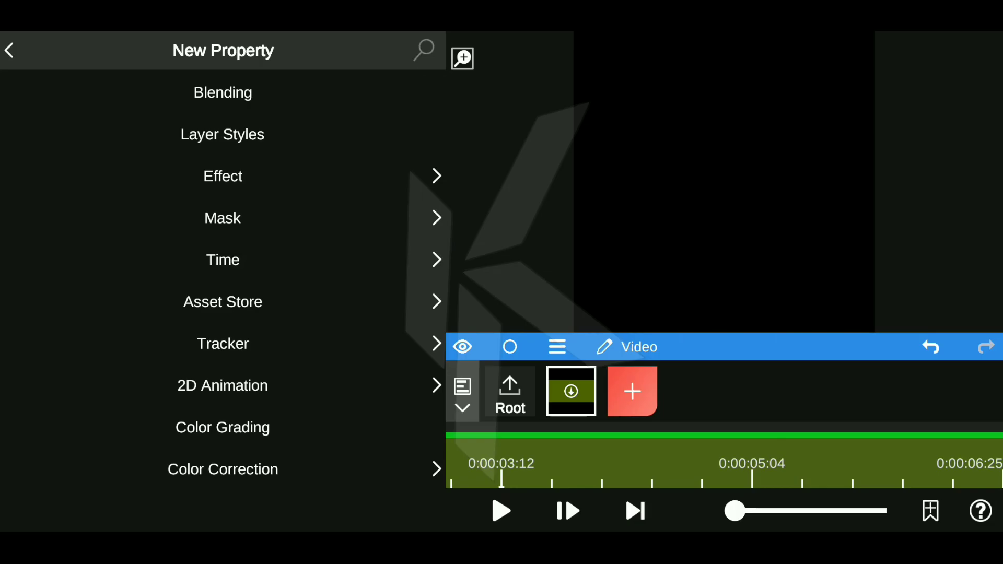
left_click(424, 50)
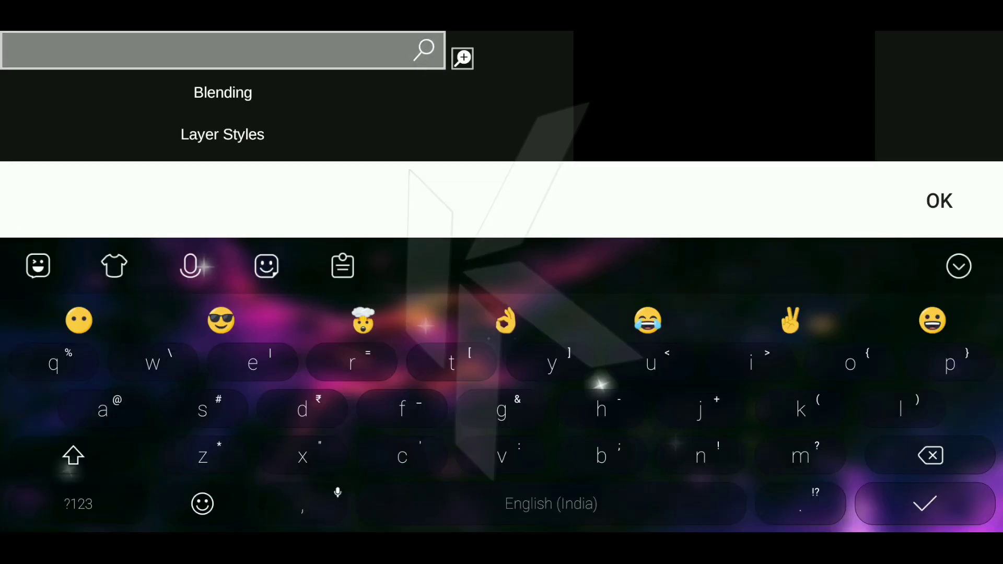
type("gl")
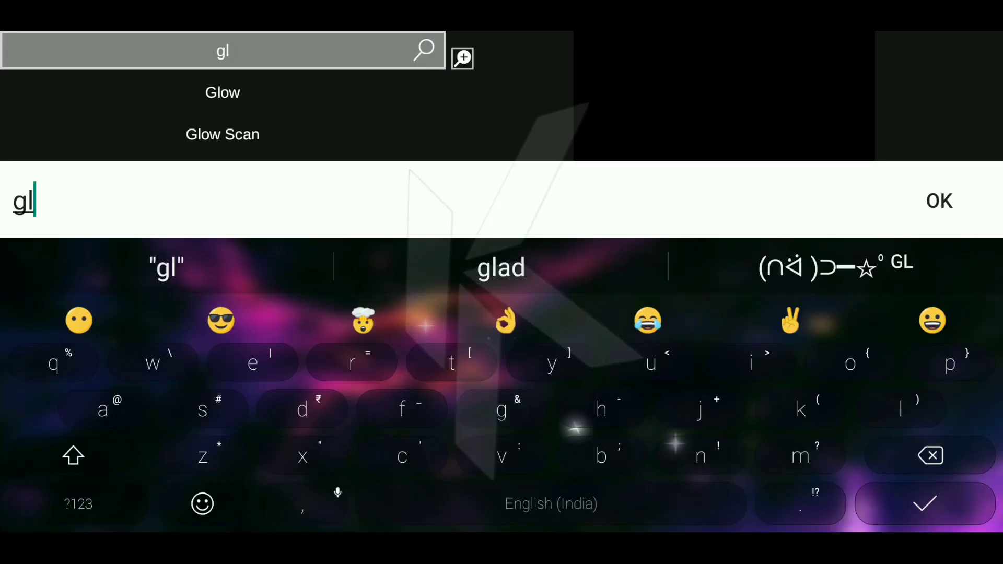
type("i")
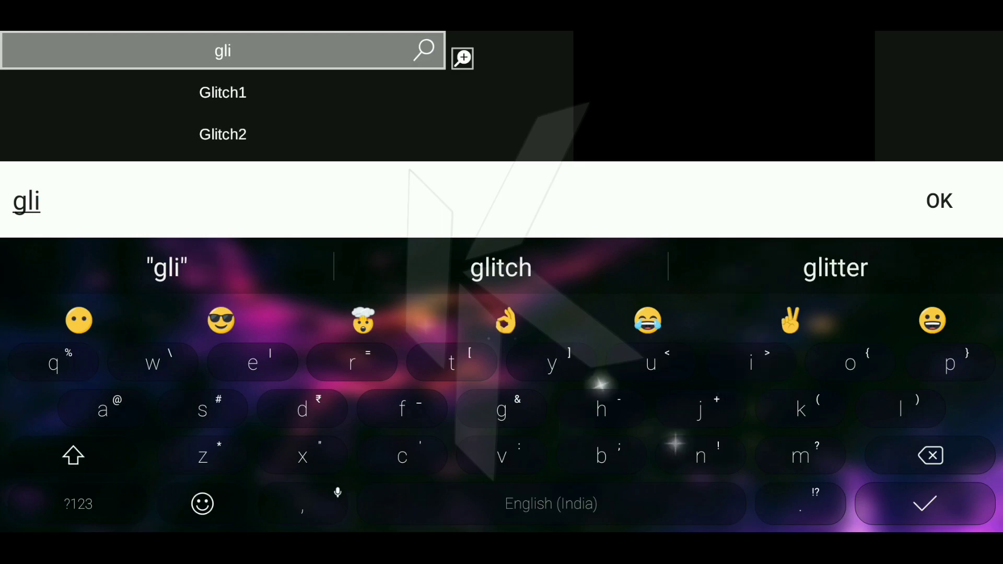
left_click(939, 201)
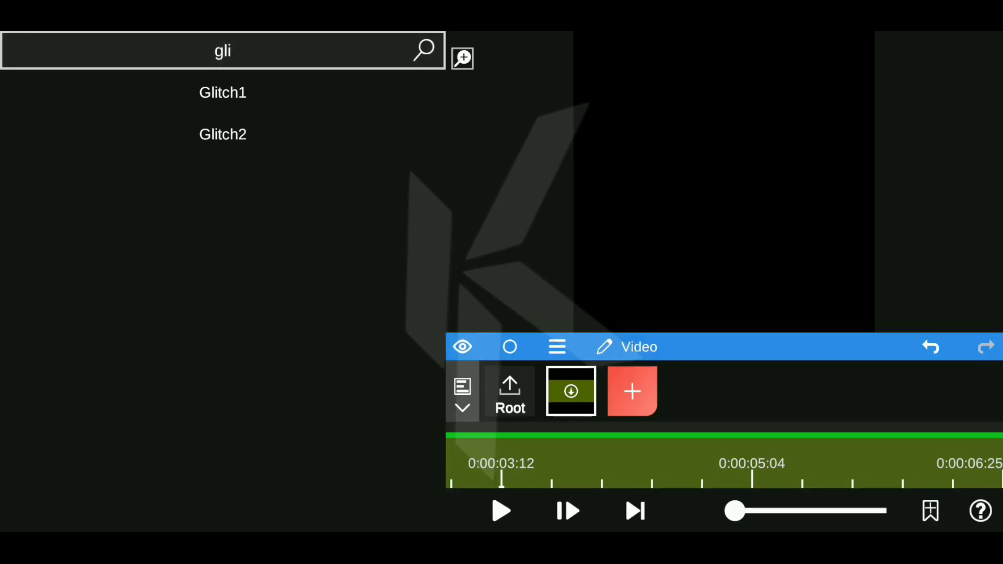
left_click(250, 146)
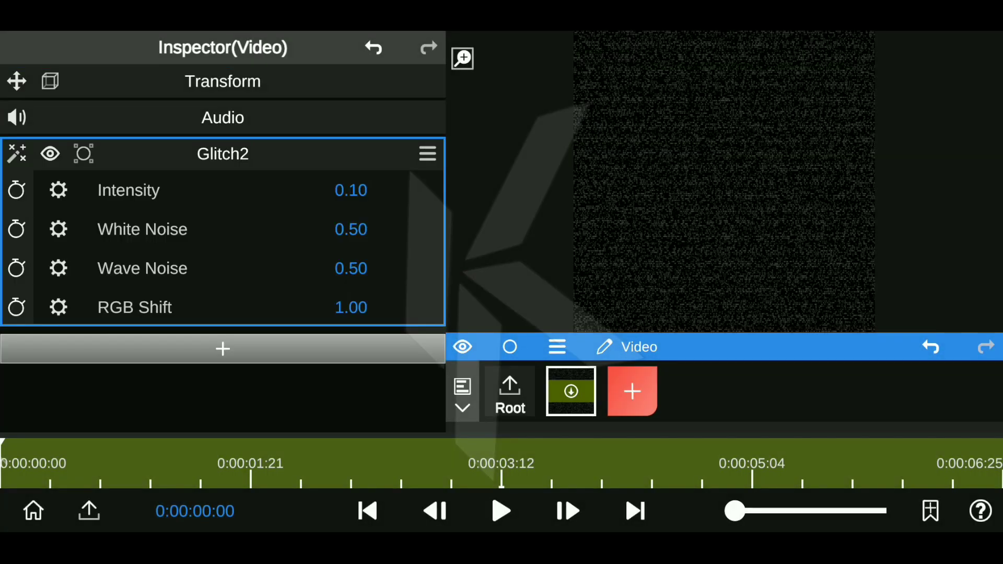
Step: Set Glitch2's White Noise and Wave Noise values both to 0.00
left_click(351, 230)
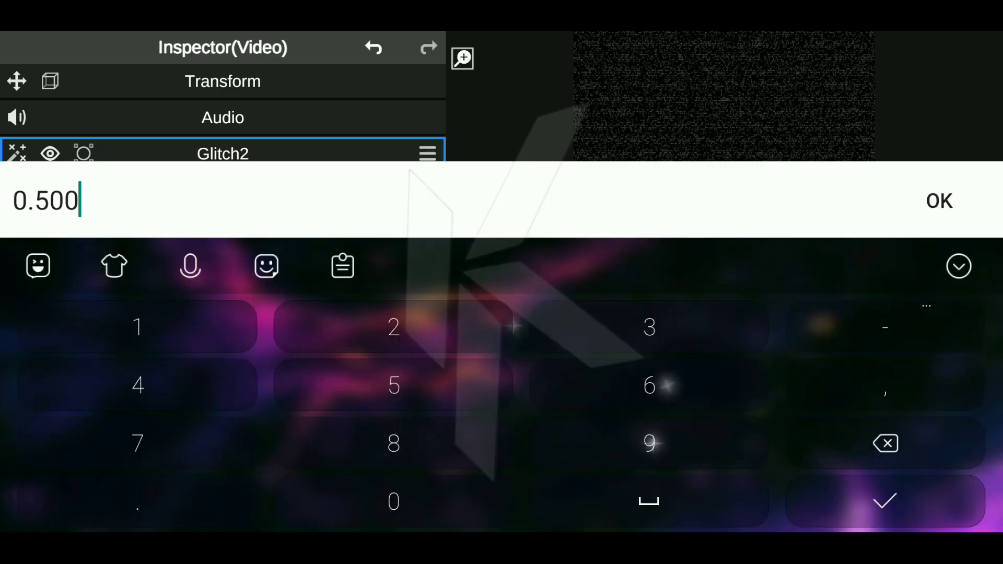
left_click(921, 445)
left_click(921, 445)
left_click(921, 446)
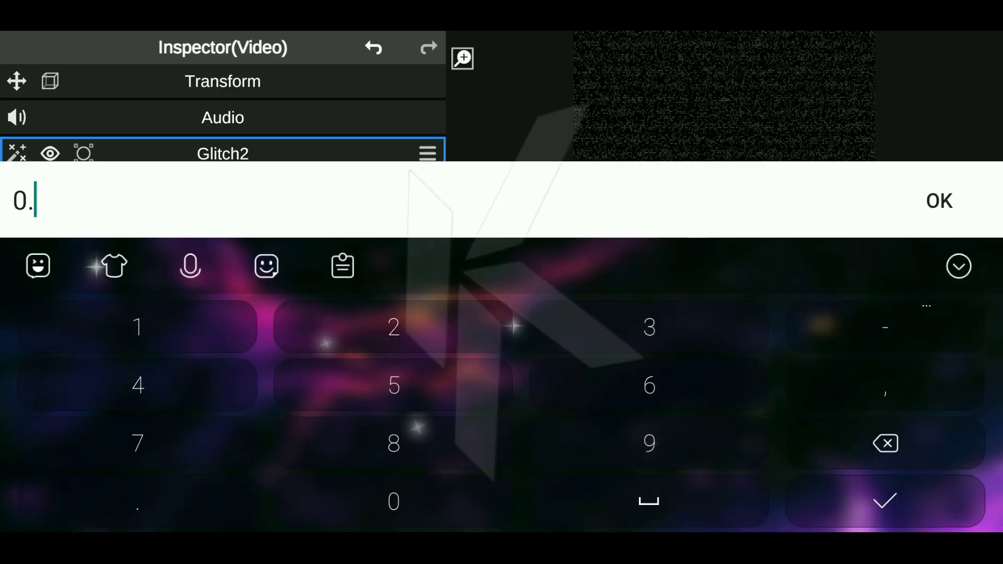
type("00")
left_click(885, 501)
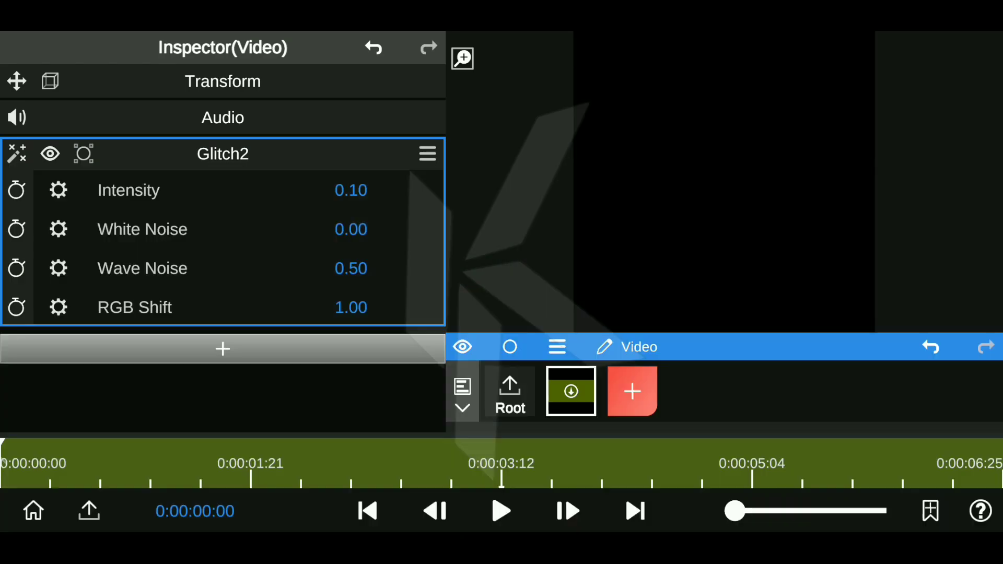
left_click(351, 268)
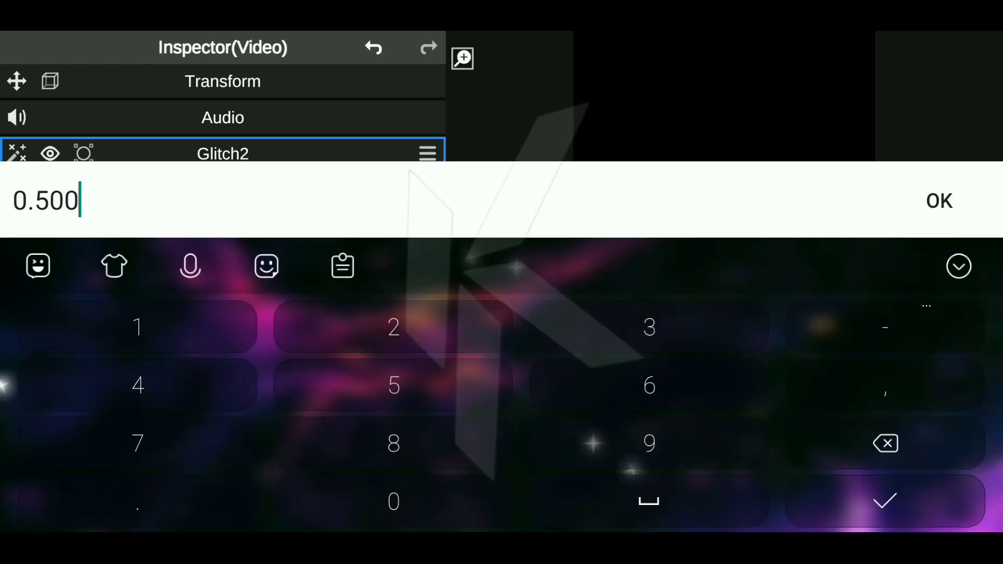
left_click(899, 449)
left_click(887, 444)
left_click(887, 444)
type("0")
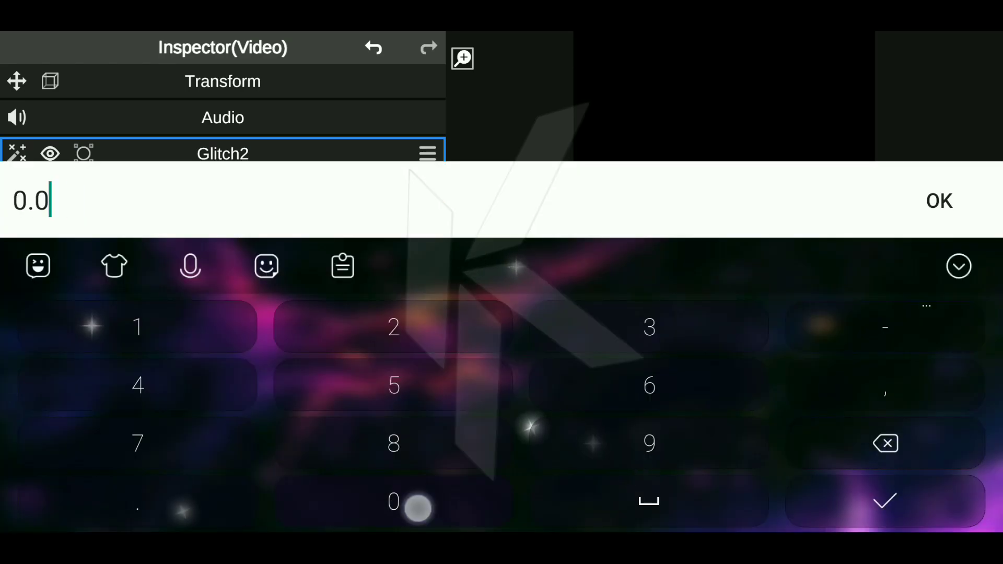
type("0")
left_click(885, 501)
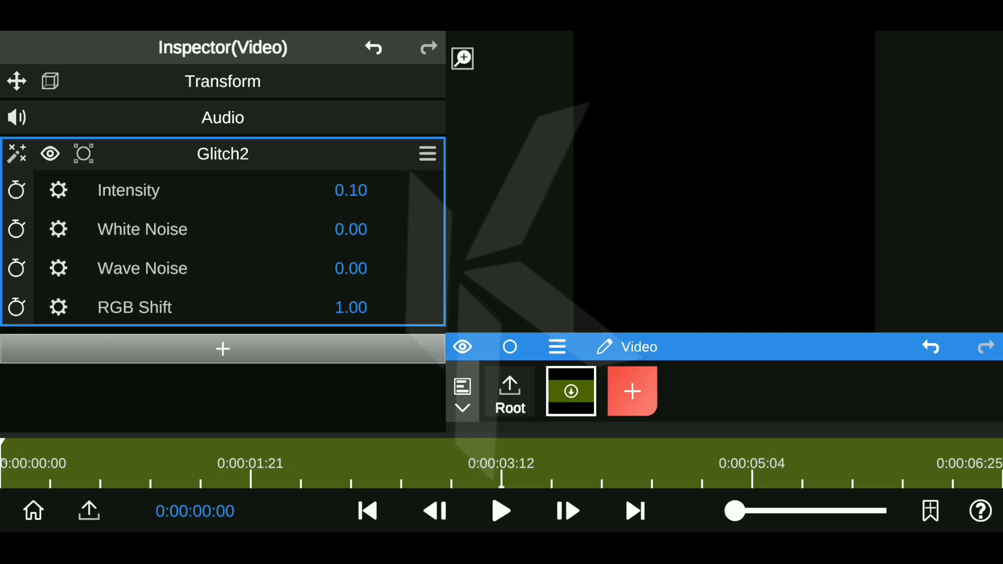
Step: Preview the glitch, then raise Glitch2 Intensity from 0.10 to 0.50
left_click(501, 511)
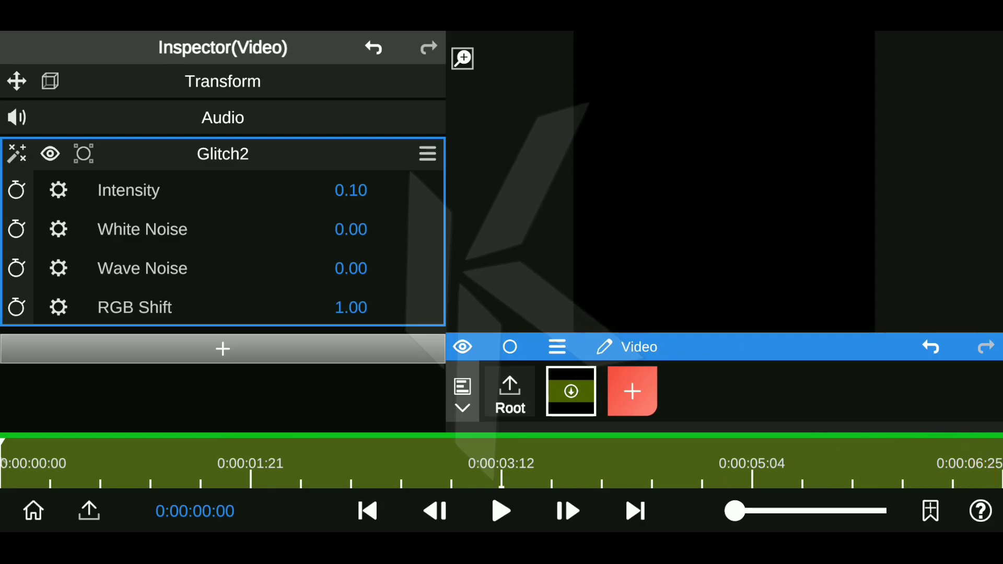
left_click(501, 511)
left_click(352, 190)
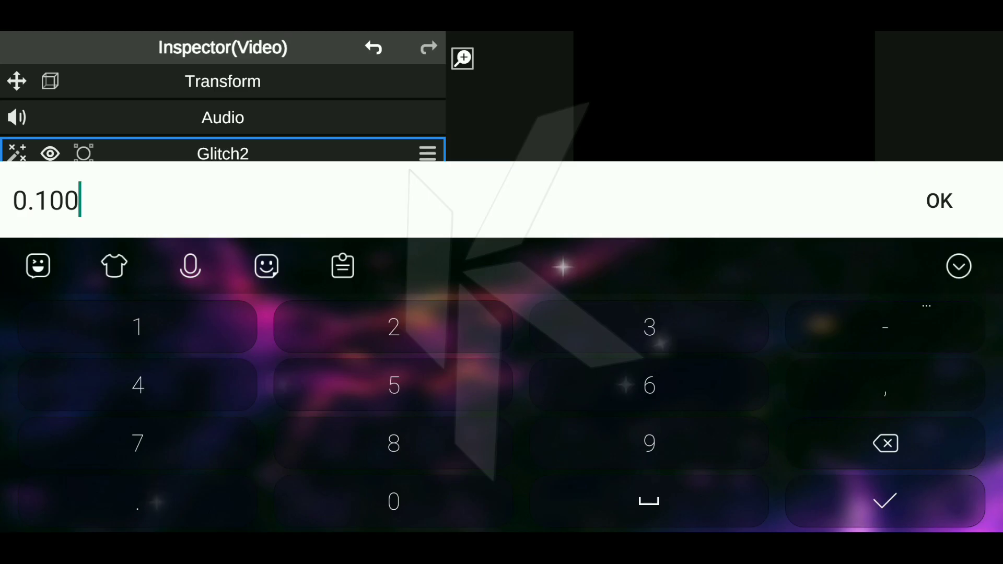
left_click(943, 202)
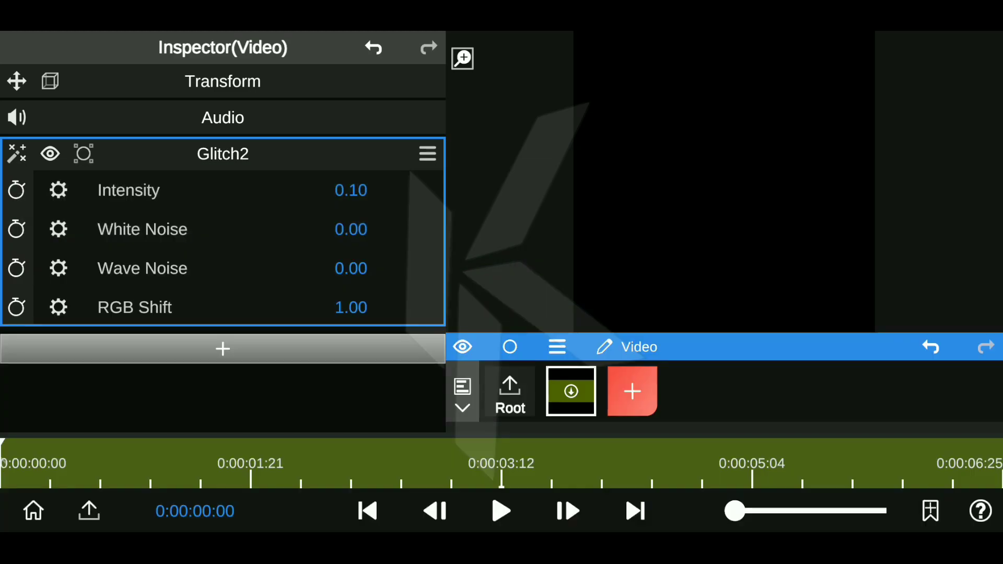
left_click_drag(360, 190, 383, 96)
Step: Keyframe Glitch2 Intensity at 0.50 at the clip start and 0.10 at 0:00:04:24
left_click(58, 189)
left_click(169, 171)
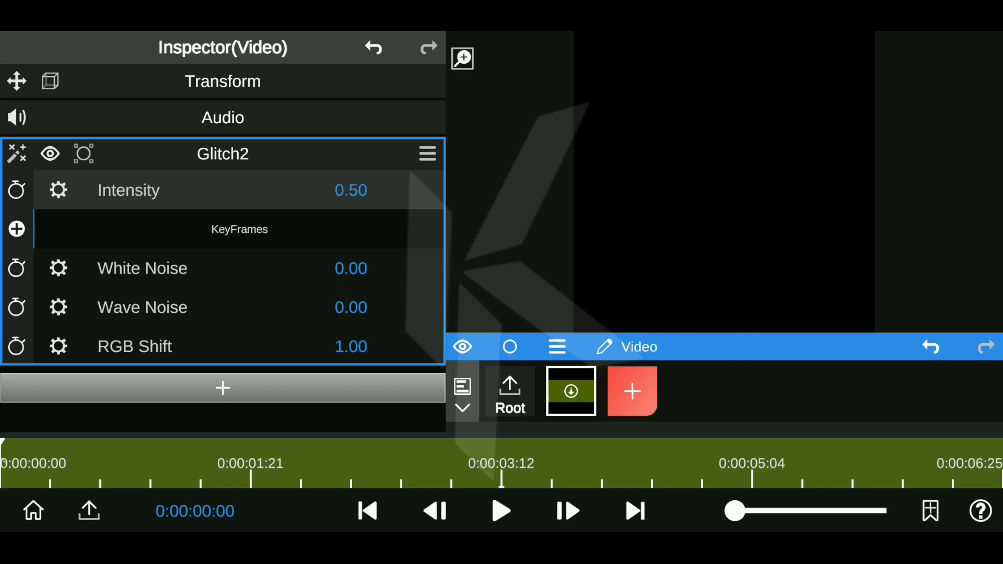
left_click(17, 228)
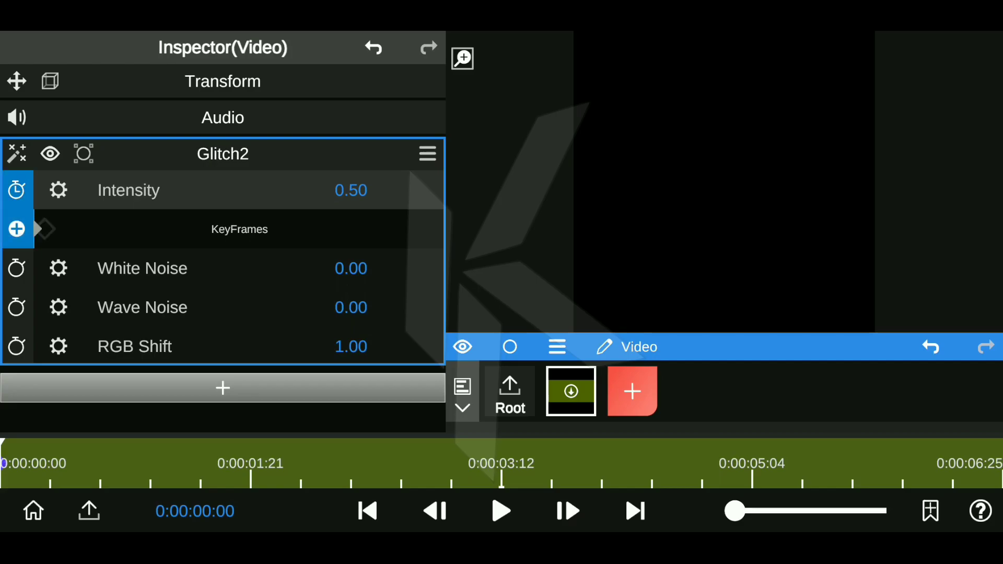
mouse_move(16, 478)
left_mouse_down()
mouse_move(215, 483)
mouse_move(366, 507)
mouse_move(428, 477)
mouse_move(543, 484)
left_mouse_up()
left_click_drag(522, 485, 700, 475)
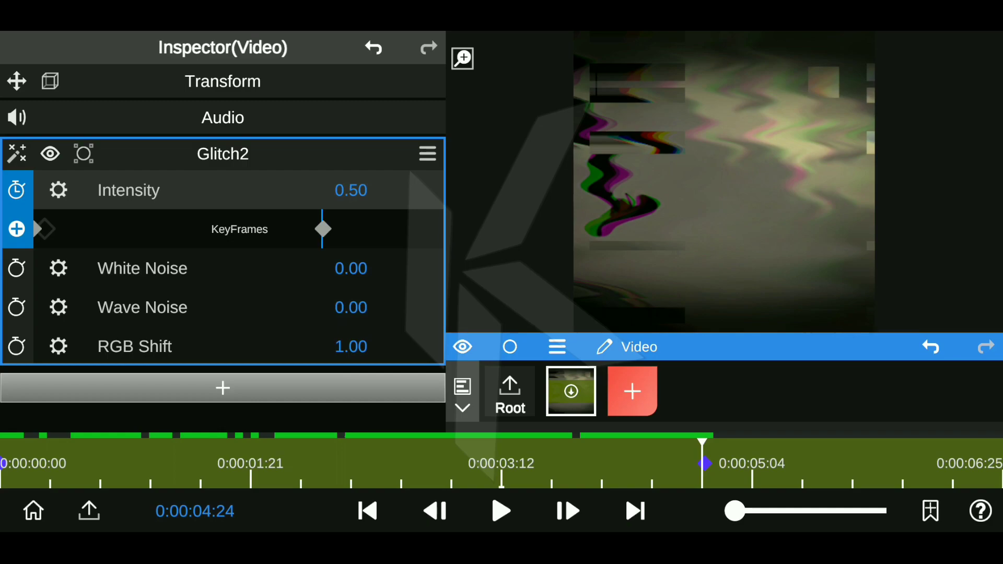
left_click_drag(362, 188, 386, 294)
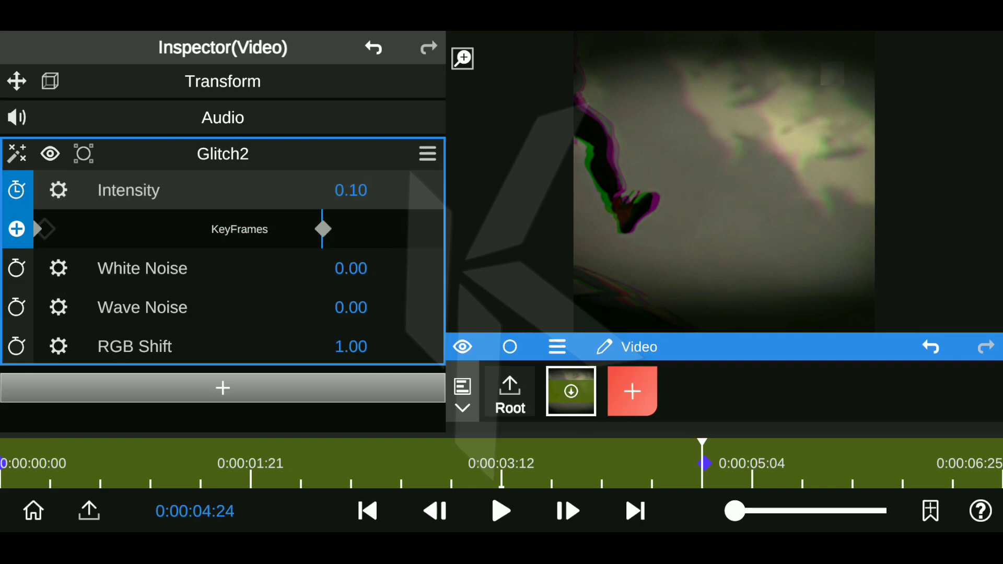
Step: Replay the clip from the start to check the Intensity animation
mouse_move(702, 463)
left_mouse_down()
mouse_move(5, 449)
mouse_move(321, 472)
mouse_move(47, 477)
left_mouse_up()
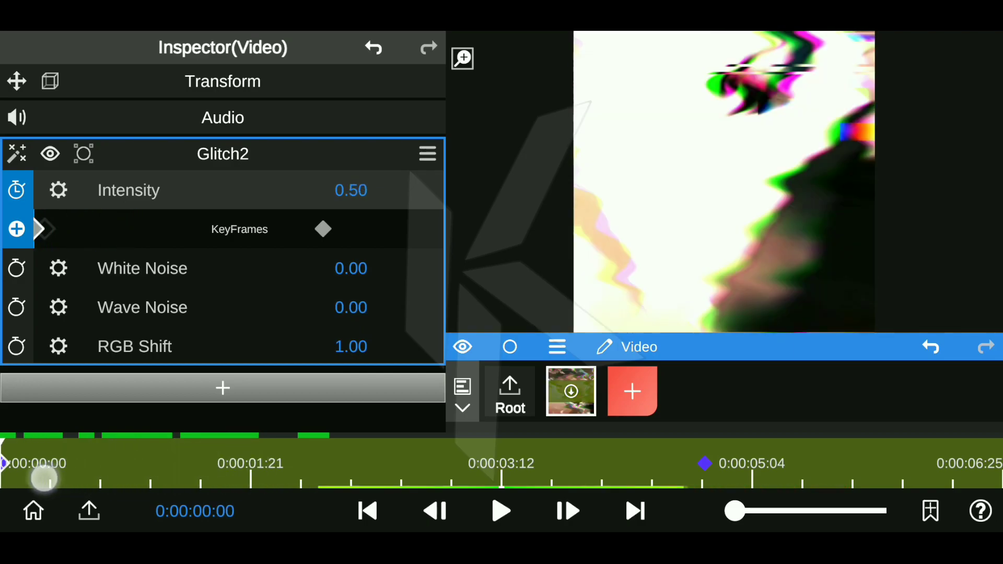
left_click(501, 510)
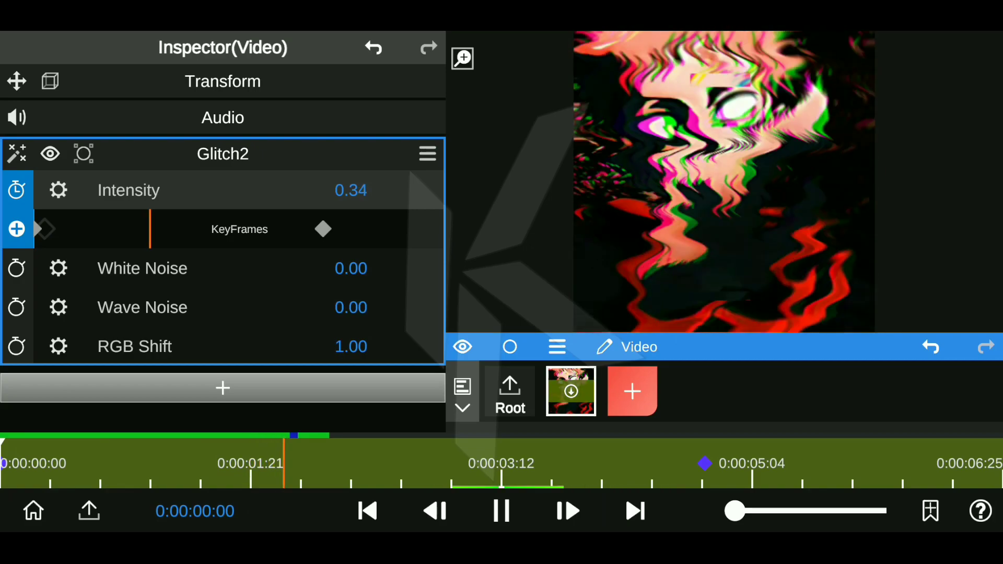
left_click(501, 510)
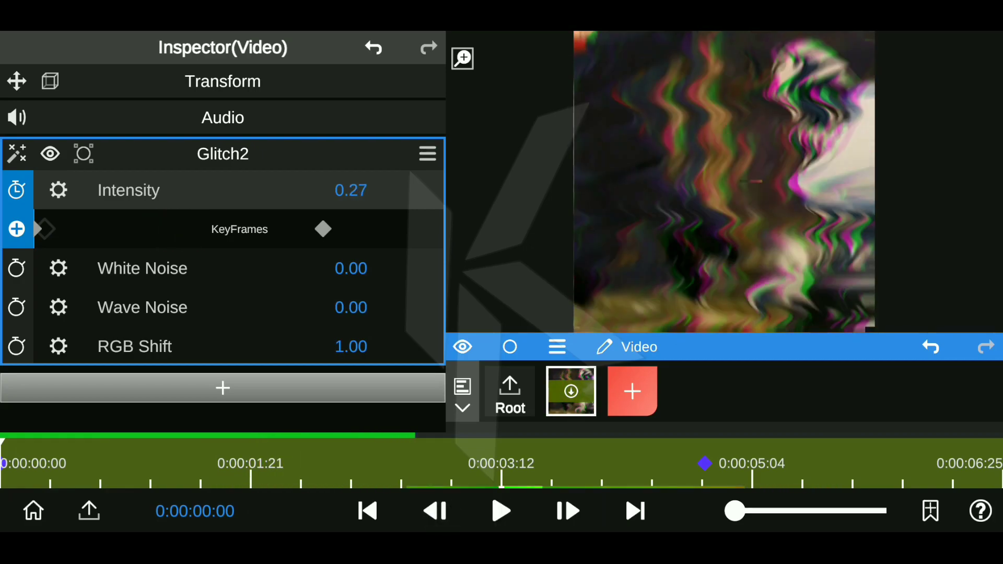
left_click(509, 509)
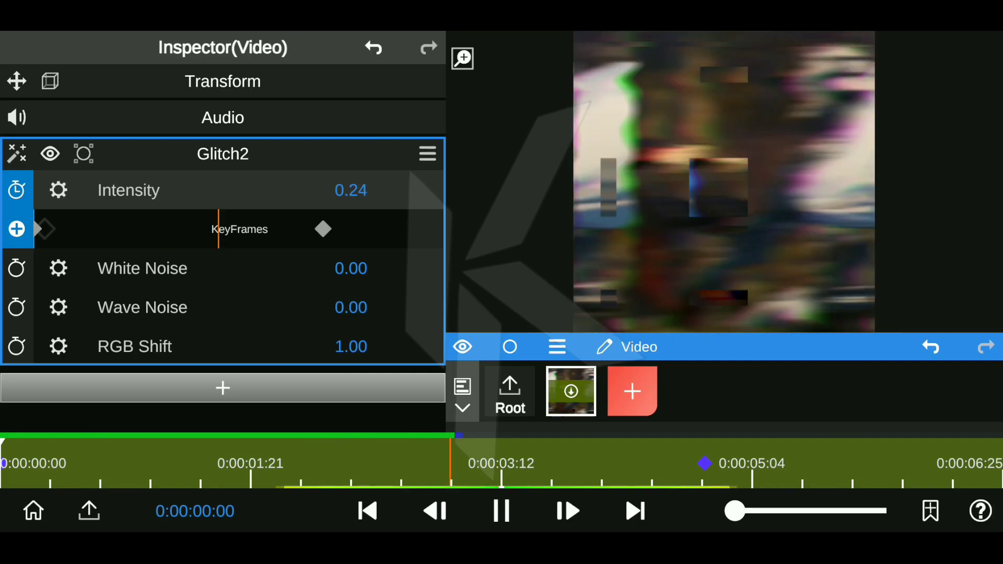
left_click(501, 511)
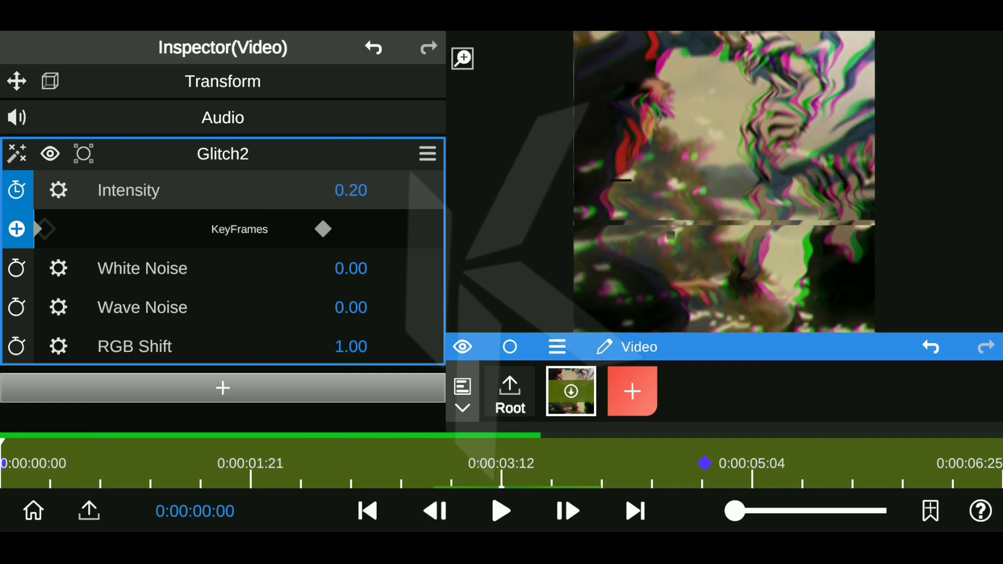
left_click(58, 190)
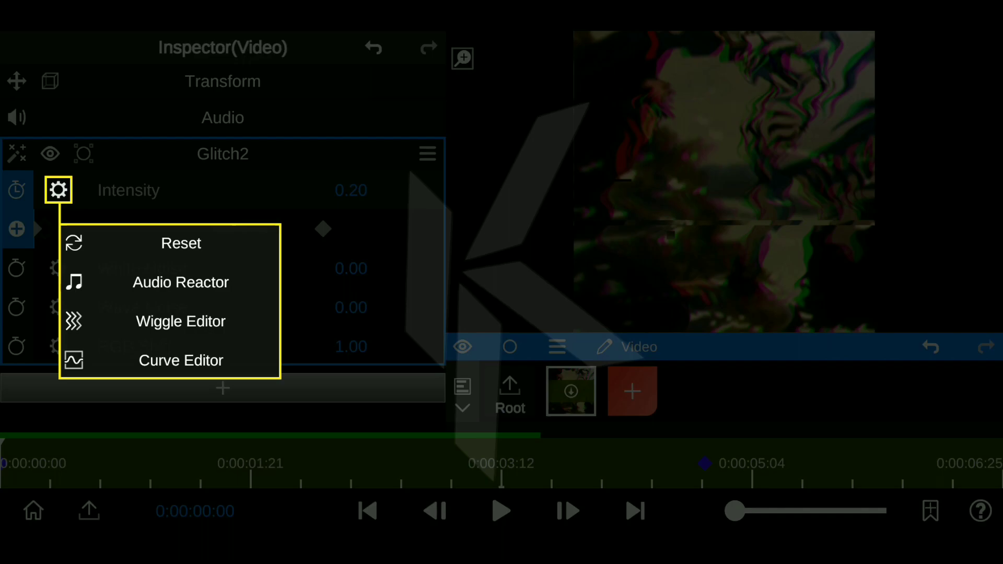
Step: In the Curve Editor, give both Intensity keyframes smooth bezier handles forming an S-curve, then play back
left_click(181, 361)
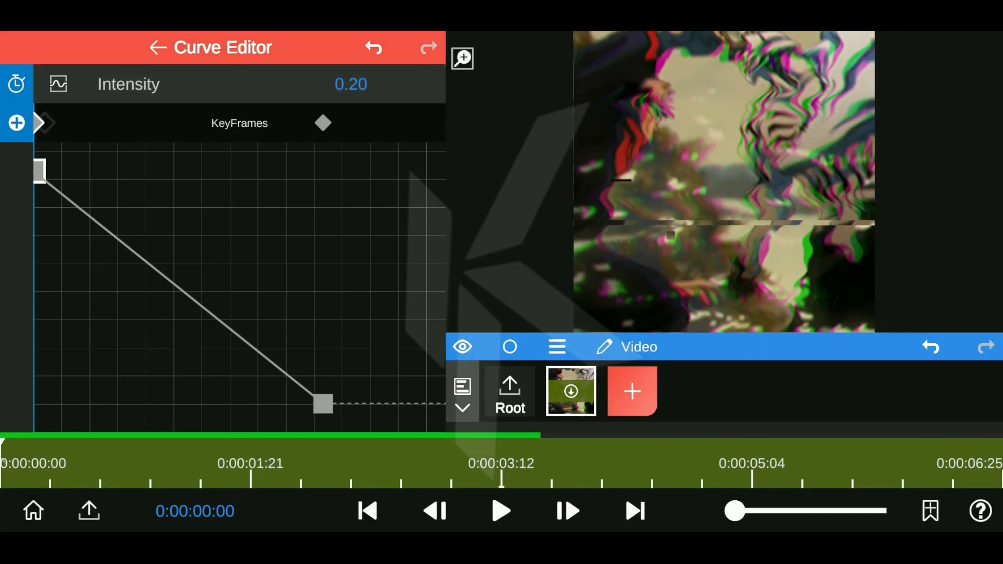
left_click(39, 170)
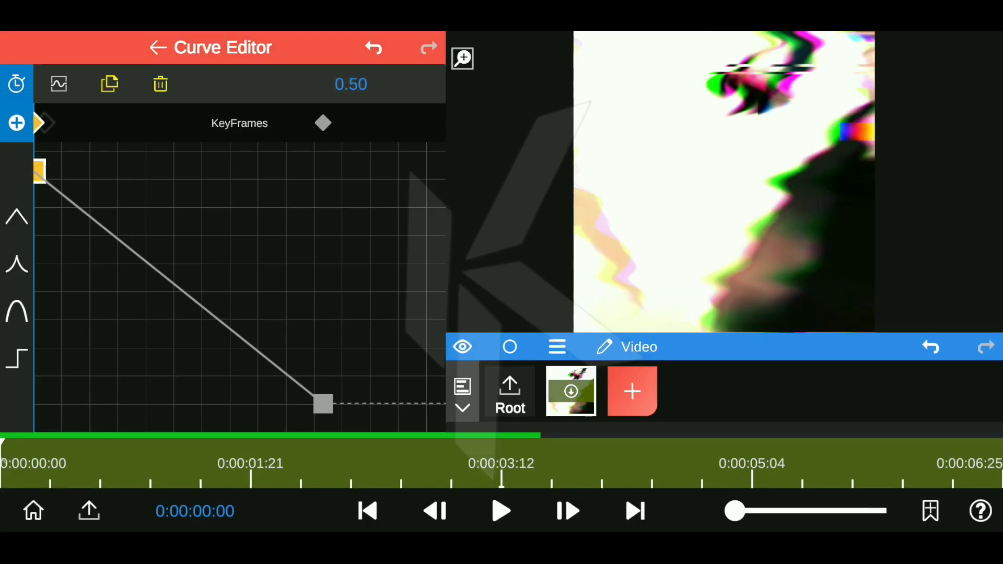
left_click(15, 263)
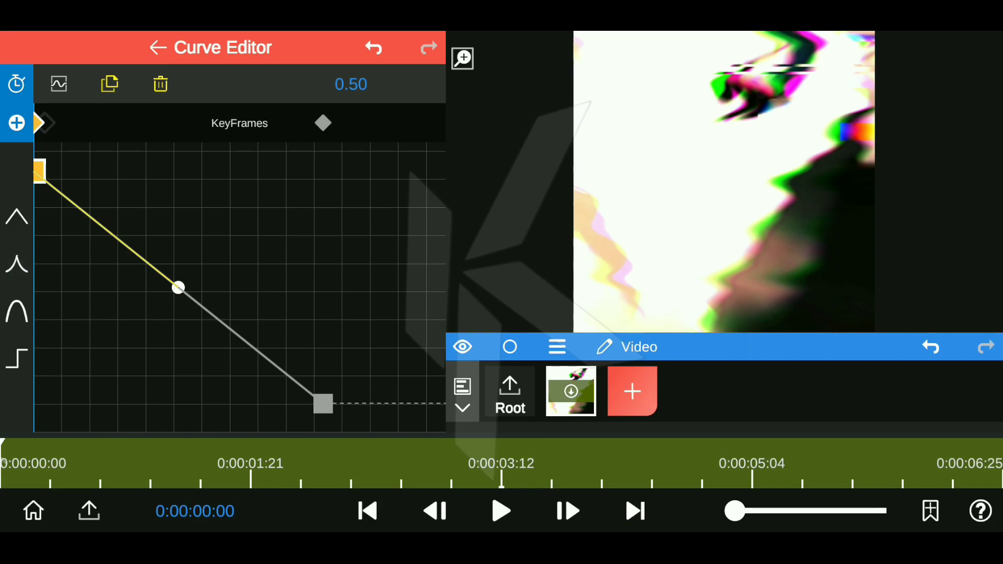
left_click_drag(178, 287, 18, 295)
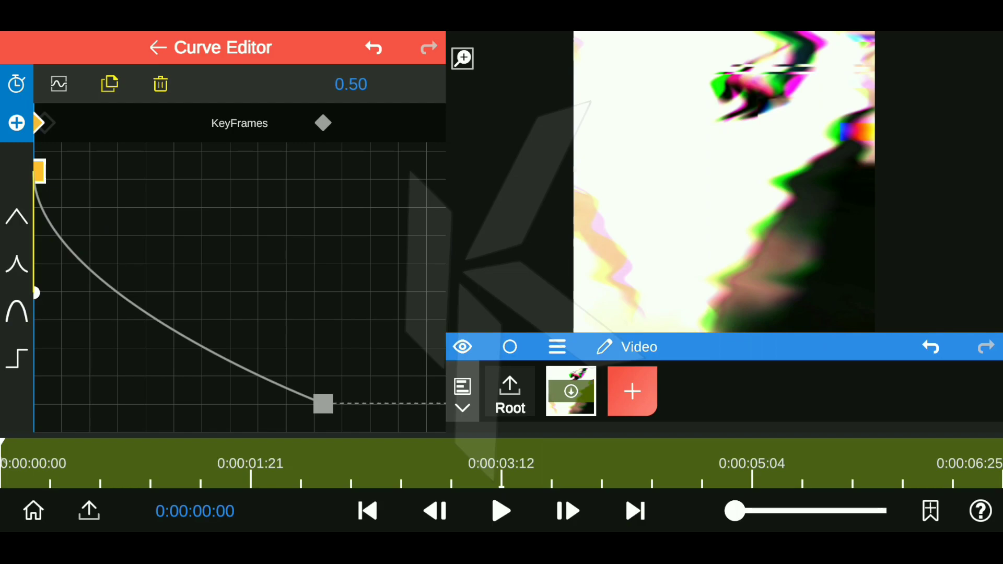
left_click(323, 403)
left_click(17, 266)
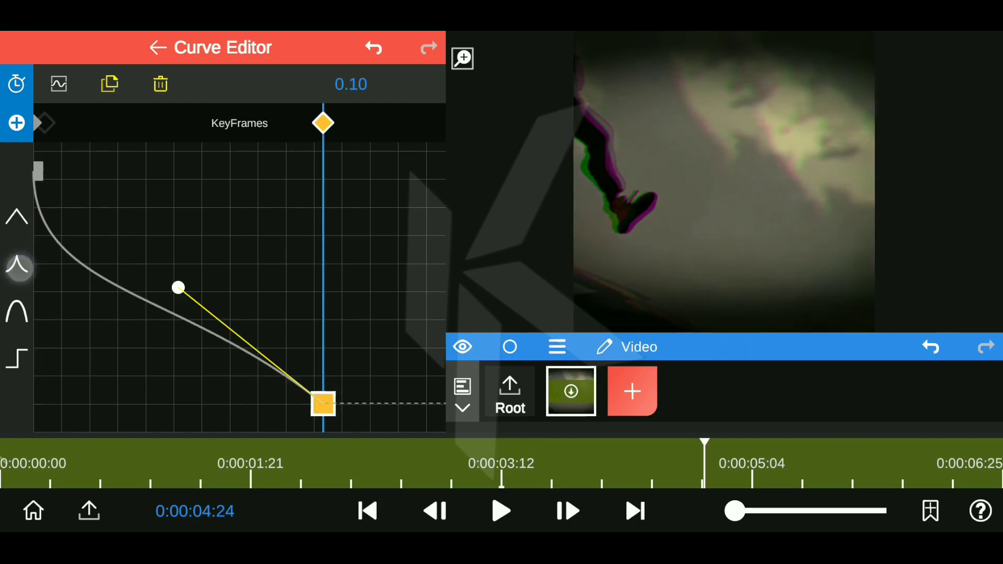
left_click_drag(178, 288, 323, 240)
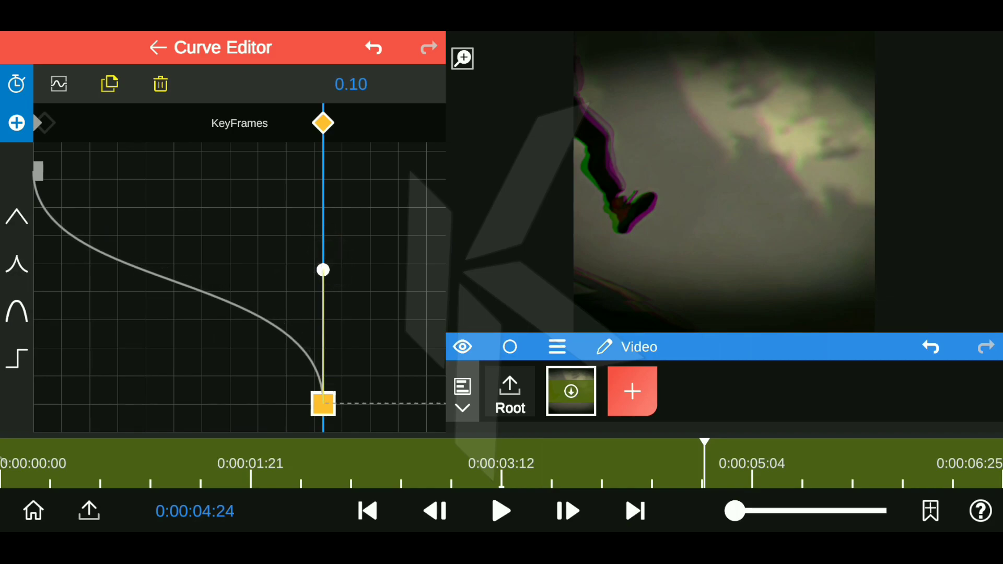
left_click(39, 171)
left_click(501, 510)
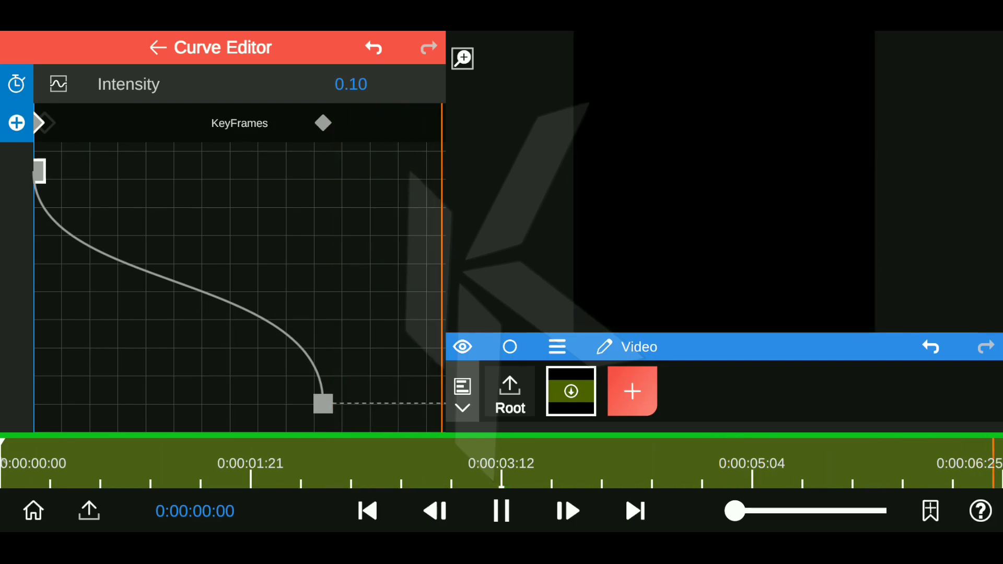
key("space")
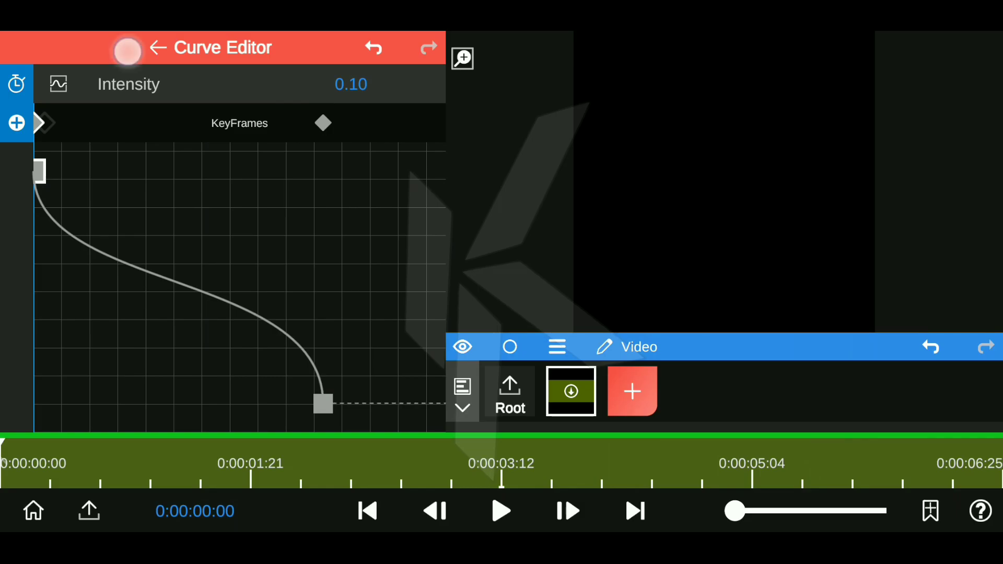
Step: Move the second Intensity keyframe to the clip end at 0:00:06:25 and replay
left_click(128, 51)
left_click_drag(333, 225, 471, 261)
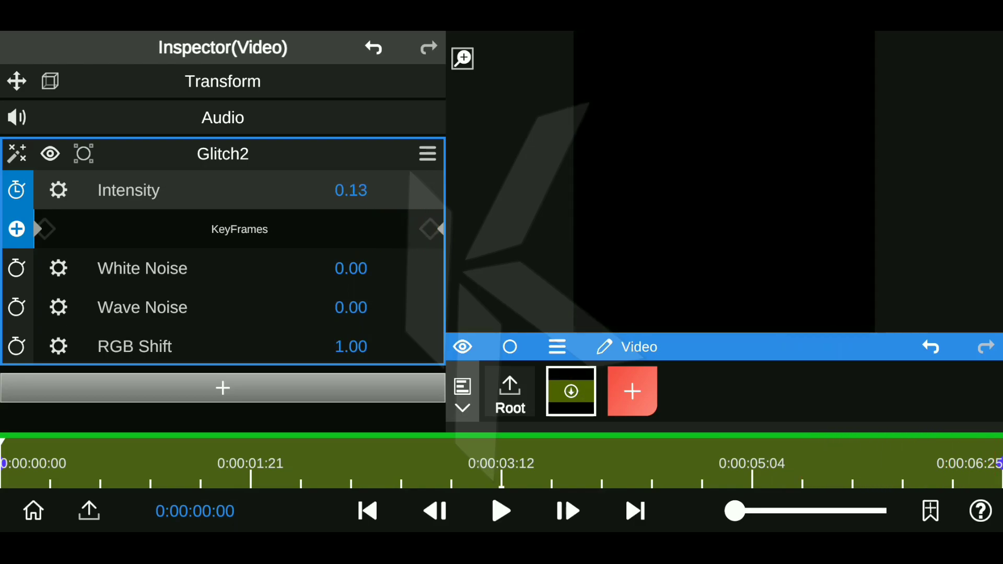
left_click(501, 511)
left_click(501, 511)
Step: Reopen the Intensity Curve Editor, stretch the first keyframe's easing across the graph, and preview
left_click(58, 189)
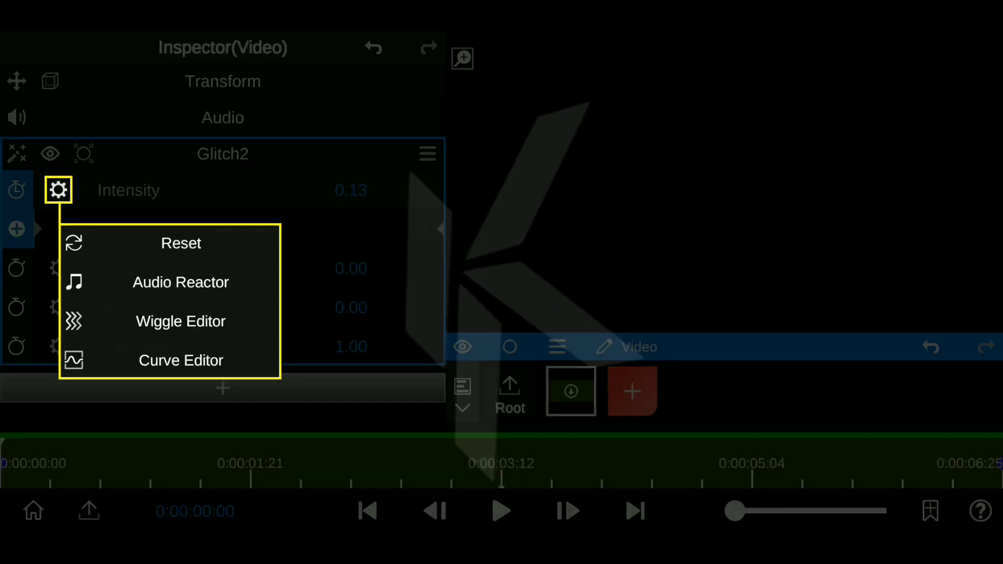
left_click(180, 360)
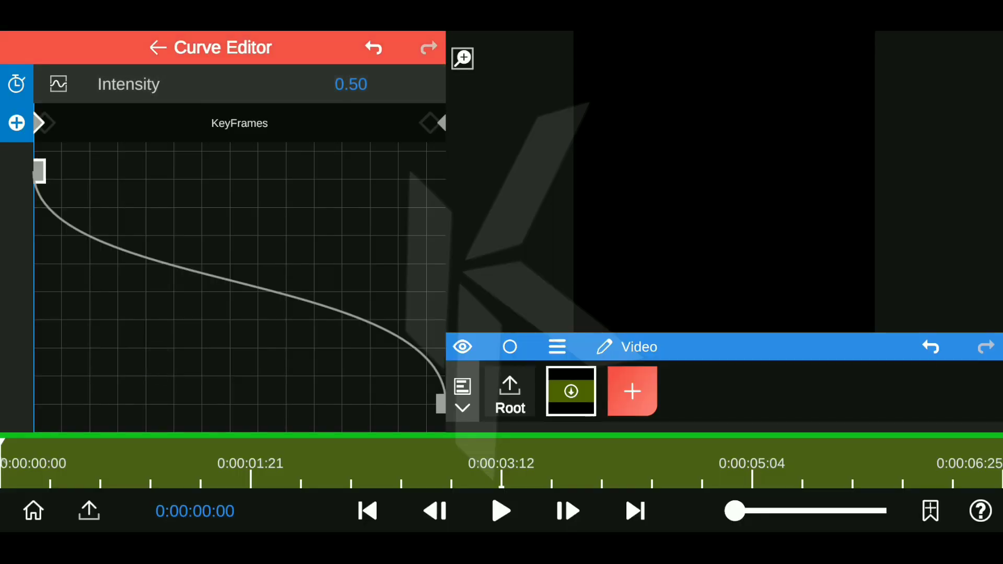
left_click(38, 172)
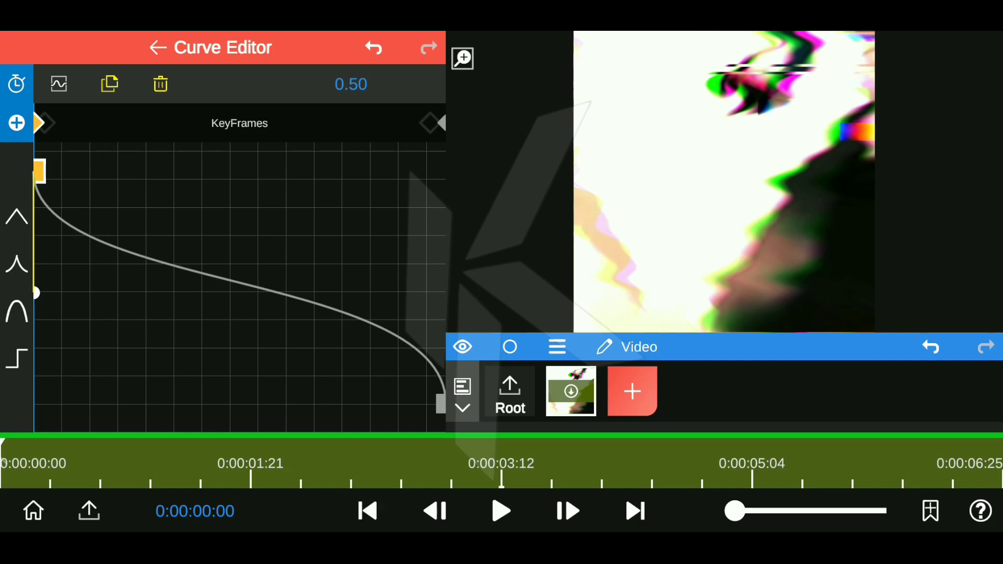
mouse_move(35, 293)
left_mouse_down()
mouse_move(240, 287)
mouse_move(15, 425)
left_mouse_up()
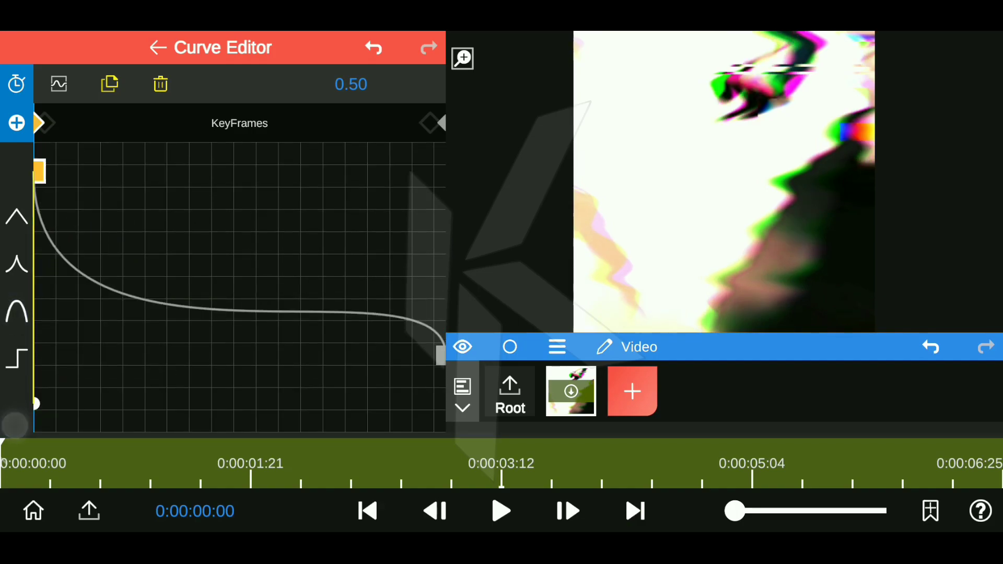
left_click(501, 511)
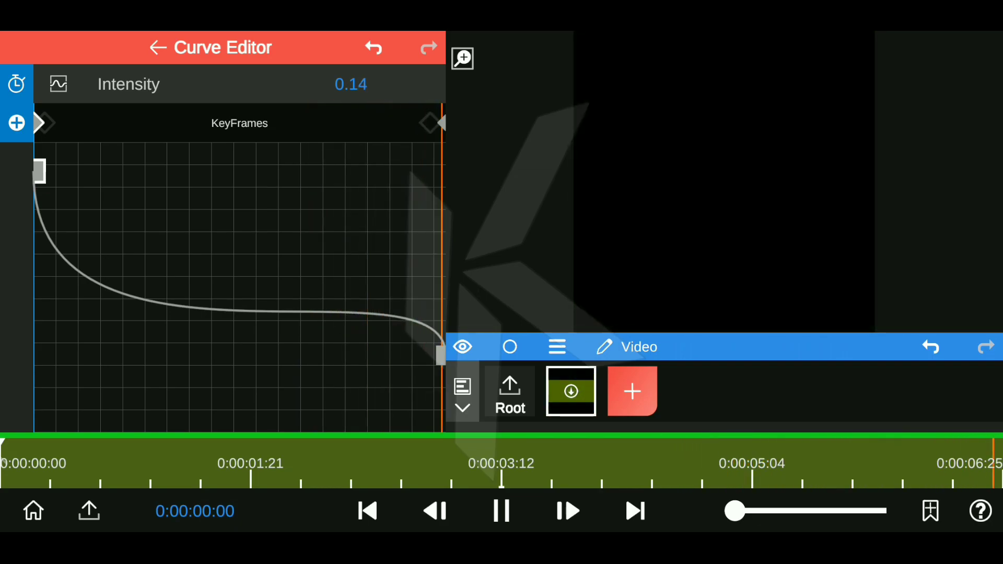
left_click(501, 511)
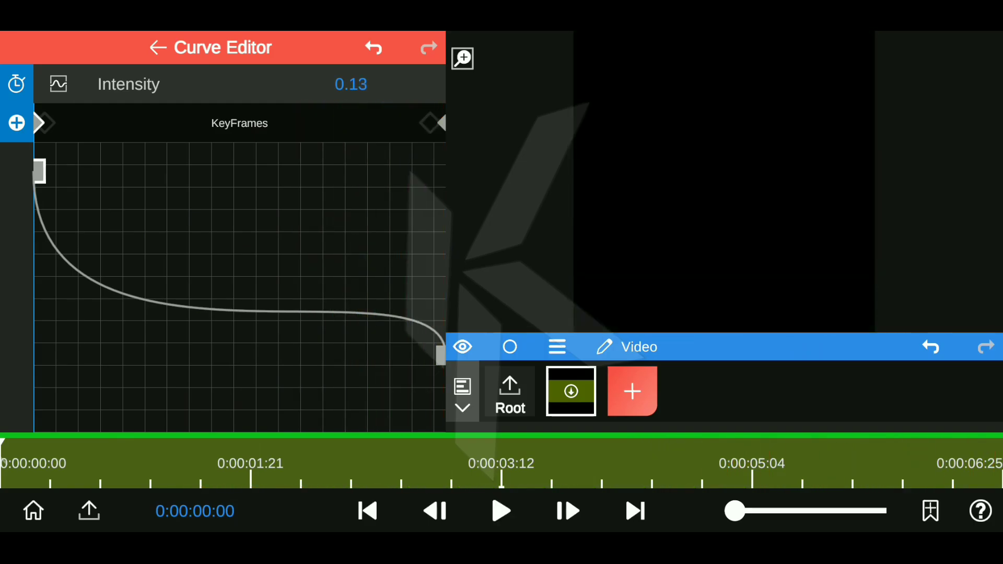
Step: Flatten the curve's tail near 0.10 toward the end keyframe and replay
mouse_move(443, 250)
left_mouse_down()
mouse_move(201, 337)
mouse_move(231, 355)
mouse_move(278, 352)
left_mouse_up()
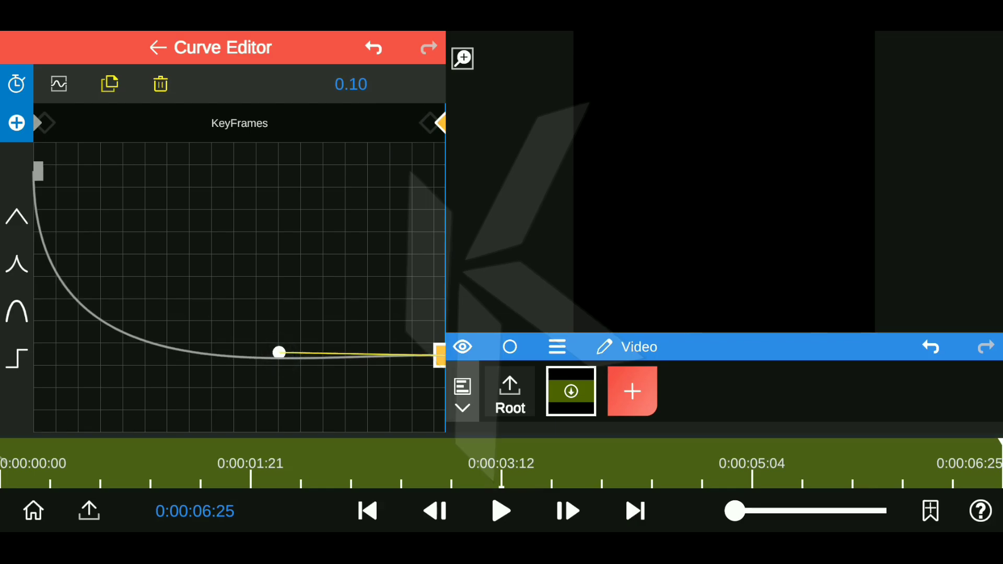
left_click(501, 511)
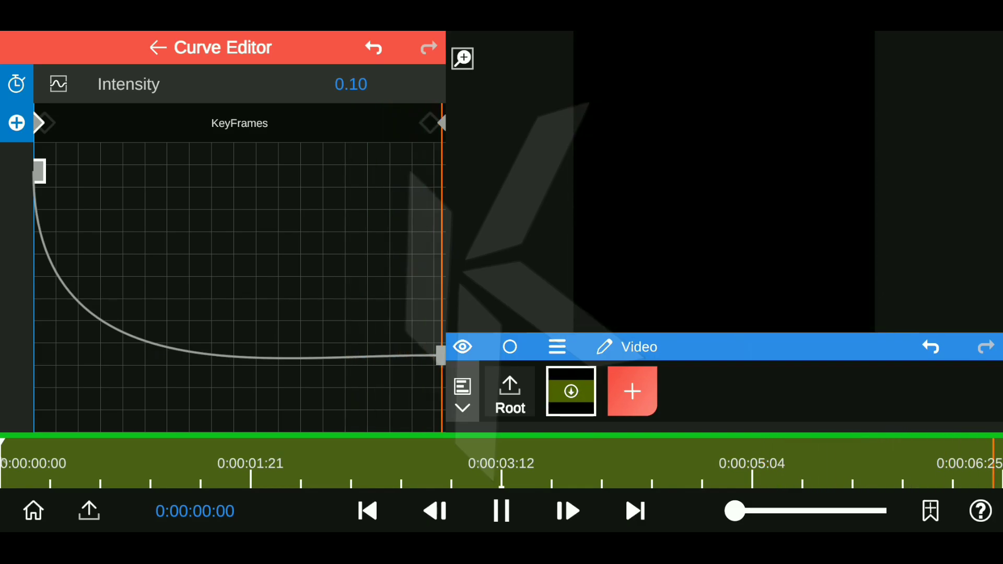
left_click(501, 511)
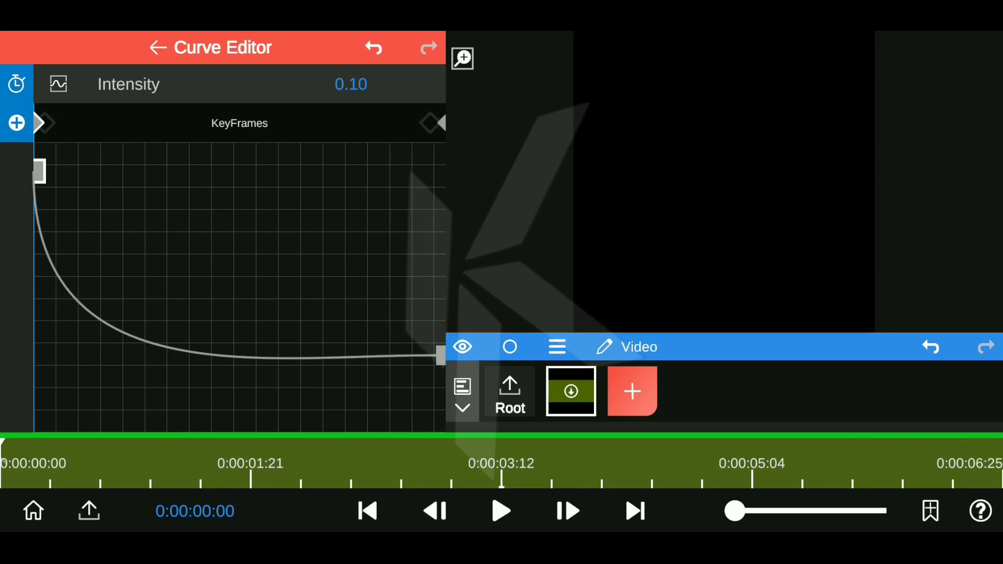
left_click(39, 171)
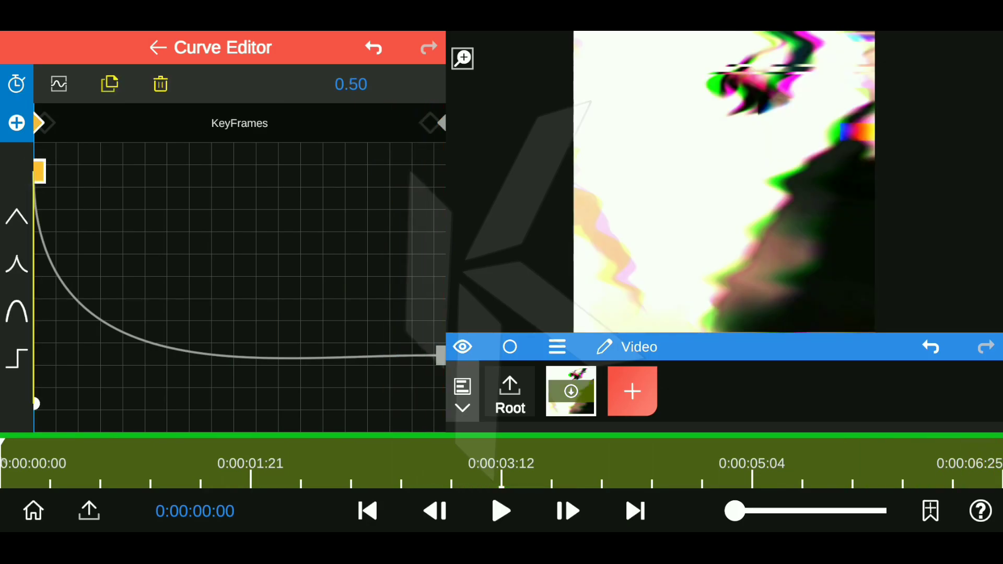
Step: Bend the first keyframe's handle into a smoother S-curve and steepen the drop near the end
left_click_drag(35, 404, 124, 315)
left_click_drag(200, 218, 341, 174)
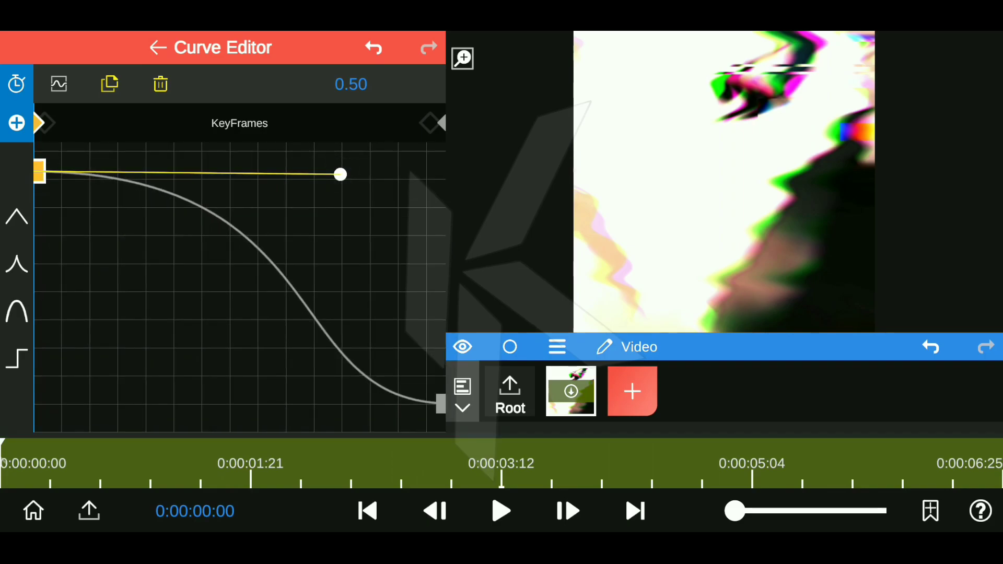
left_click(481, 511)
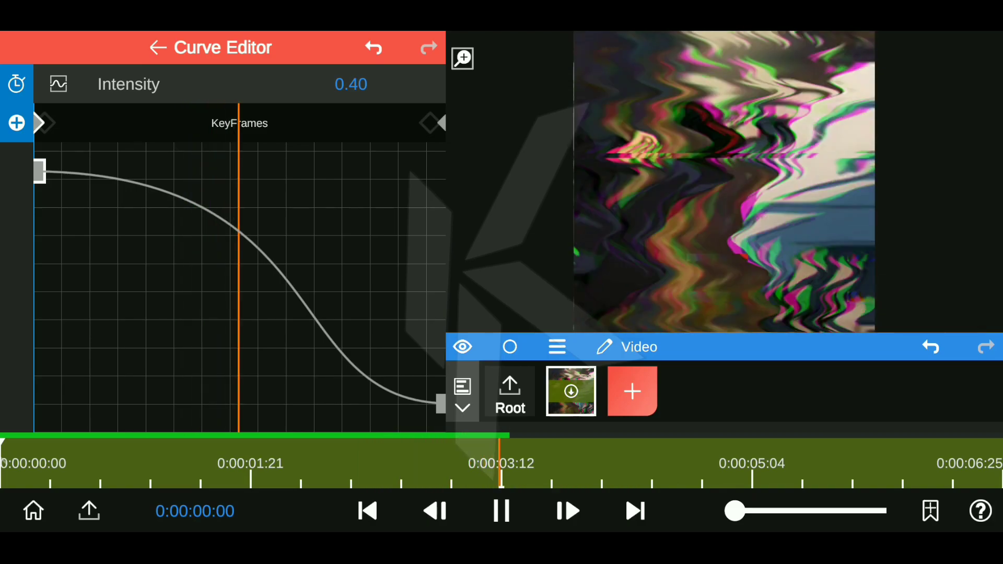
left_click(635, 511)
mouse_move(279, 400)
left_mouse_down()
mouse_move(75, 401)
mouse_move(48, 366)
mouse_move(31, 366)
left_mouse_up()
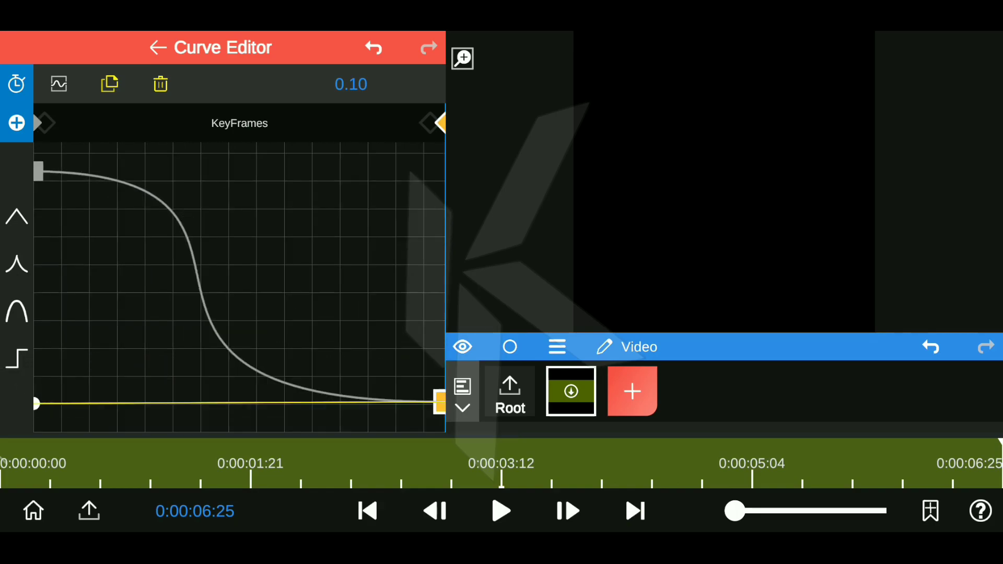
left_click(435, 511)
left_click(500, 510)
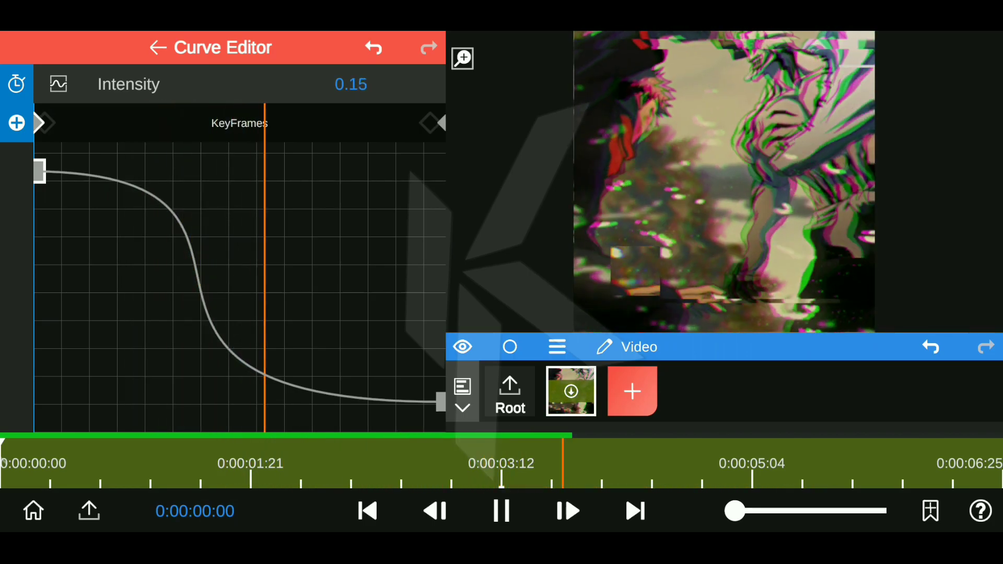
Step: Pull the first keyframe's handle back so Intensity drops sooner after the start, then replay
left_click(433, 511)
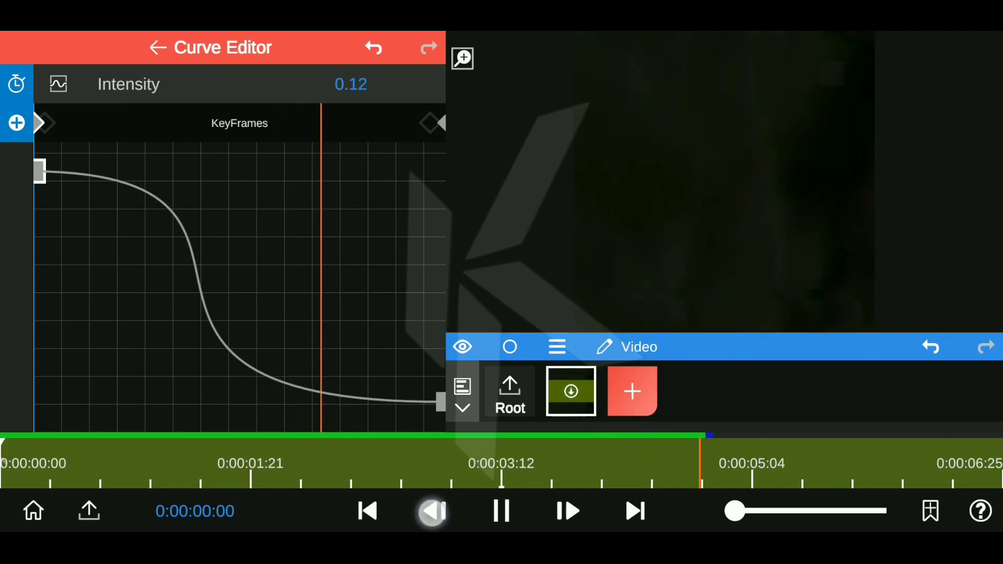
left_click(501, 511)
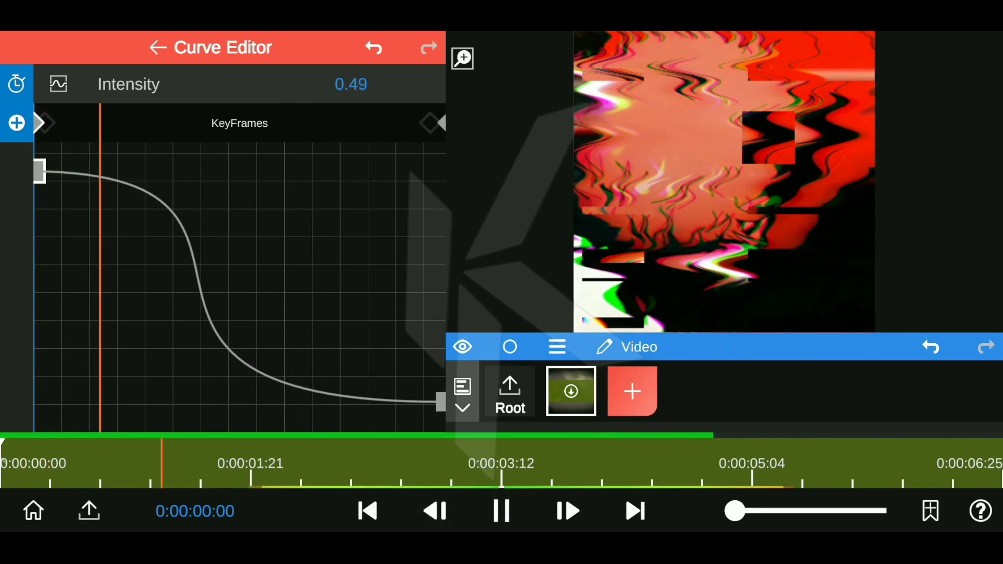
left_click(436, 510)
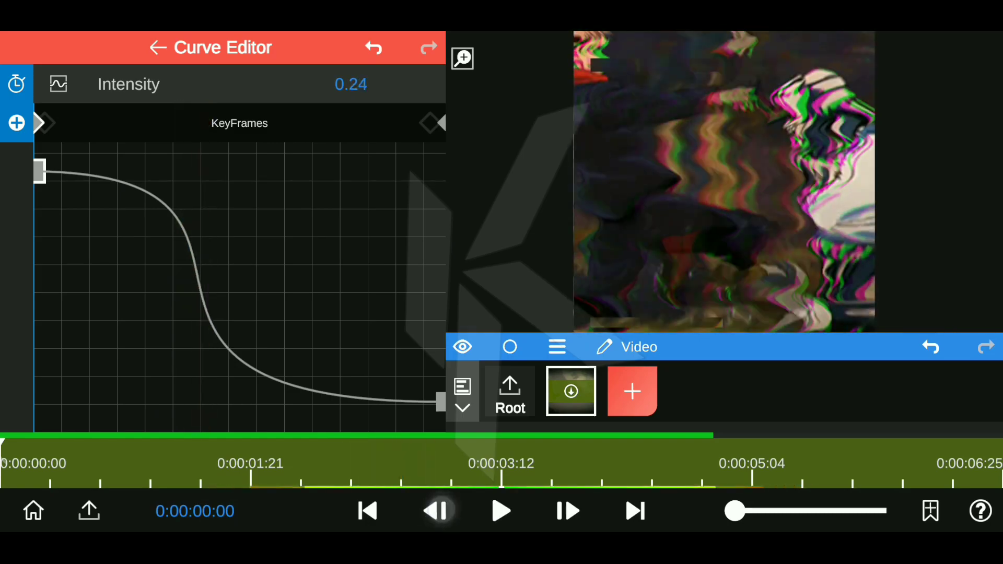
left_click(40, 171)
mouse_move(340, 174)
left_mouse_down()
mouse_move(121, 181)
mouse_move(110, 171)
left_mouse_up()
left_click(501, 510)
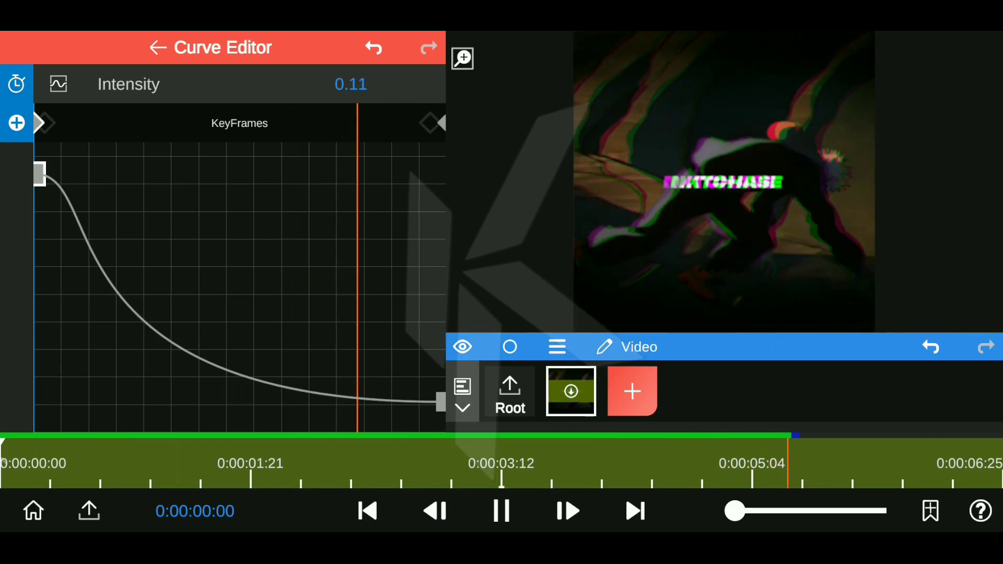
left_click(501, 511)
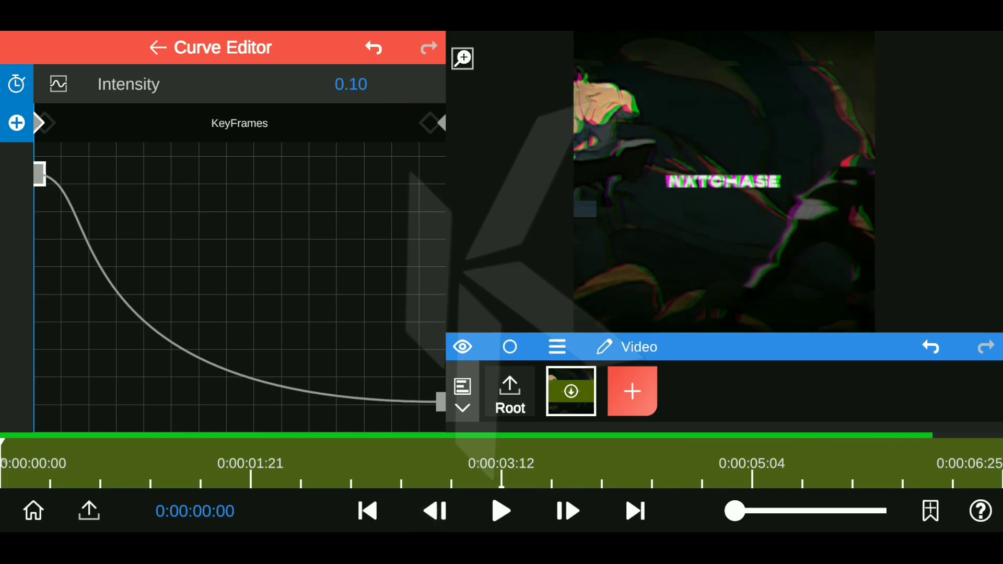
Step: Leave the Curve Editor, lower Glitch2 RGB Shift to about 0.53, collapse Glitch2, and replay
left_click(57, 84)
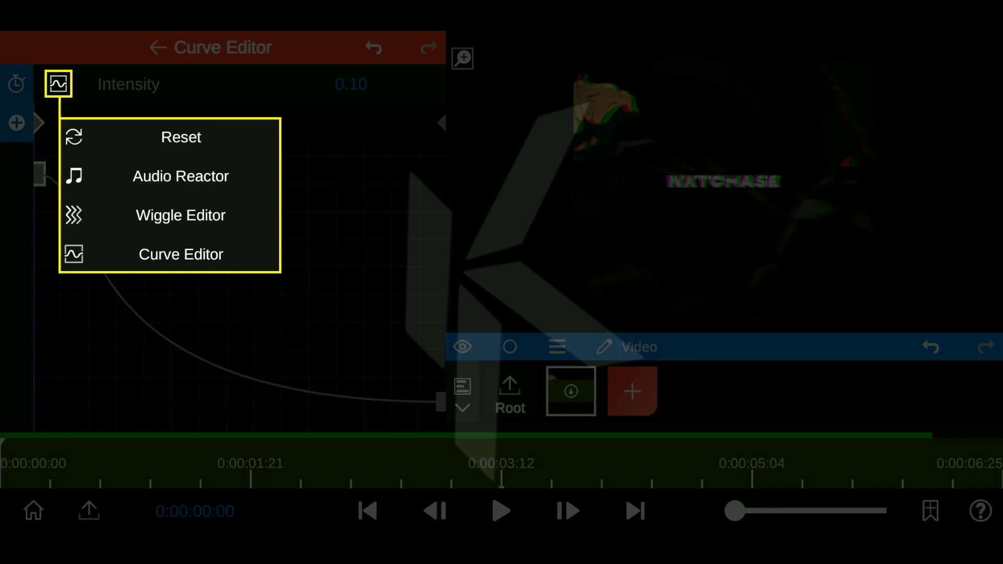
left_click(264, 75)
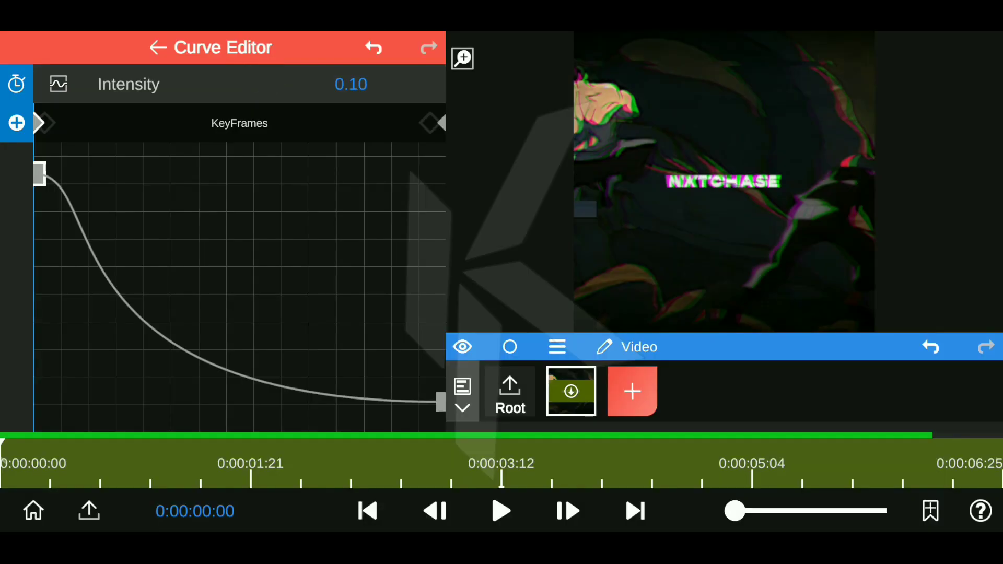
left_click(157, 47)
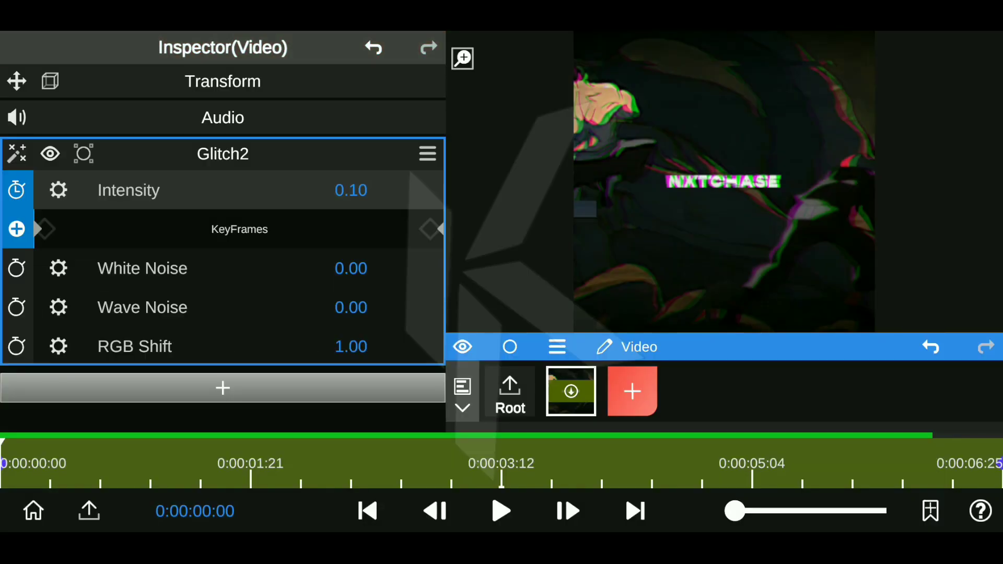
left_click_drag(351, 346, 226, 392)
left_click(222, 154)
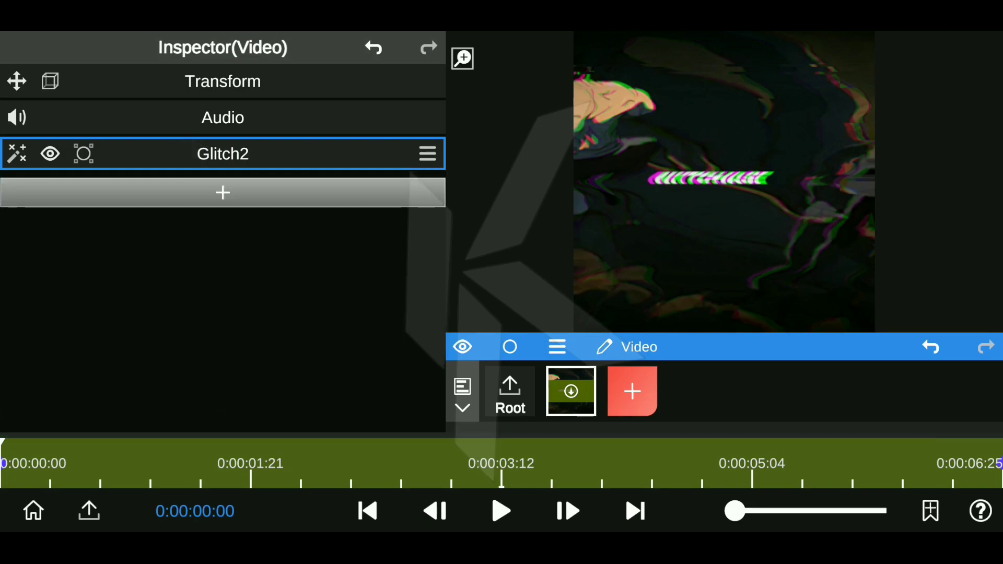
left_click(501, 511)
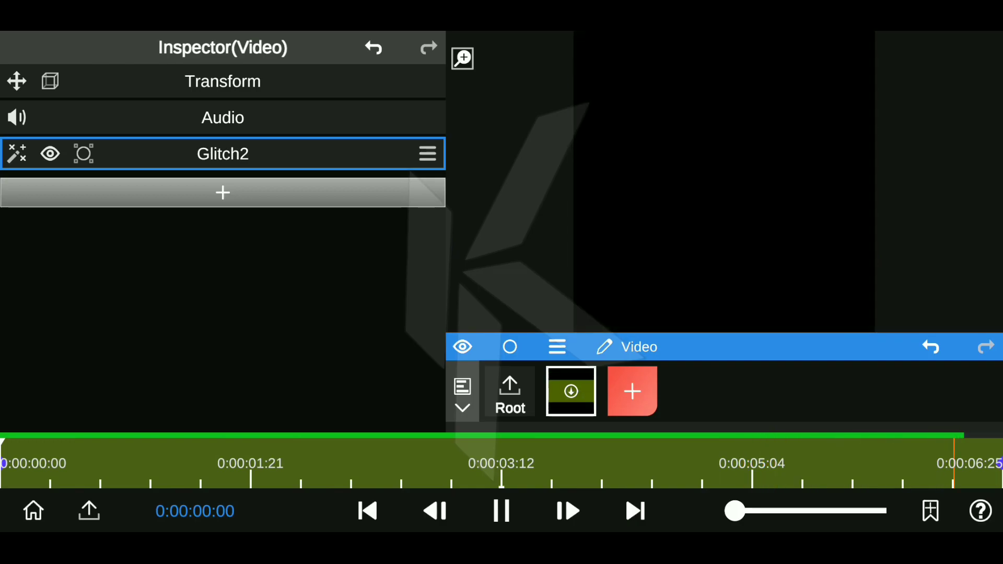
left_click(501, 511)
Step: Add a Basic Correction effect to the video and set its Sharpen to 0.45
left_click(168, 187)
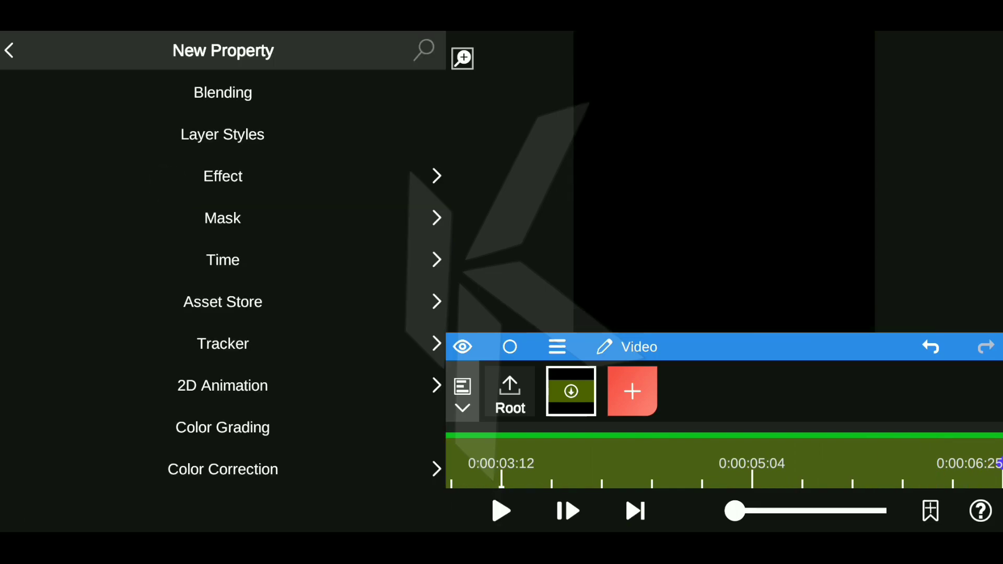
left_click(186, 469)
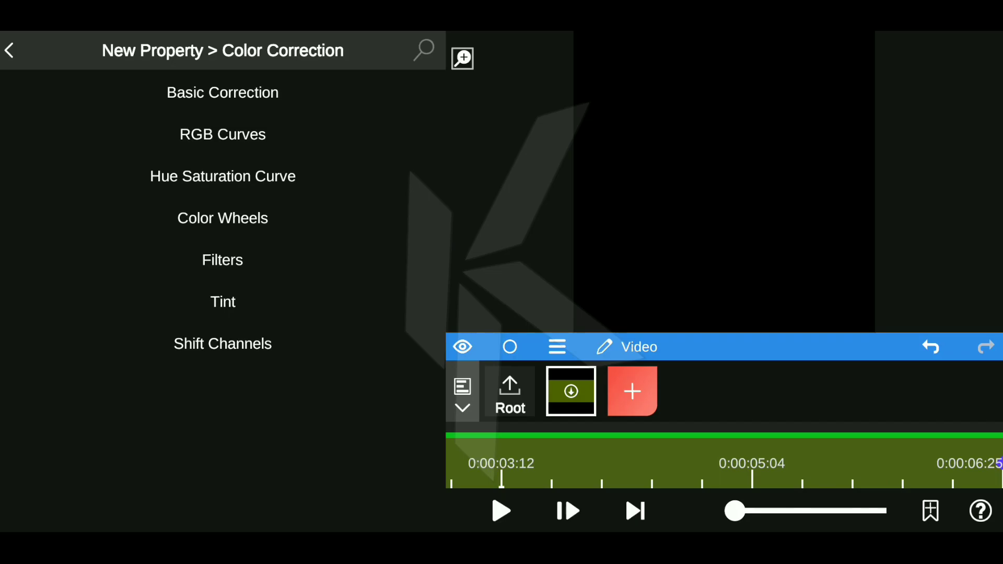
left_click(222, 92)
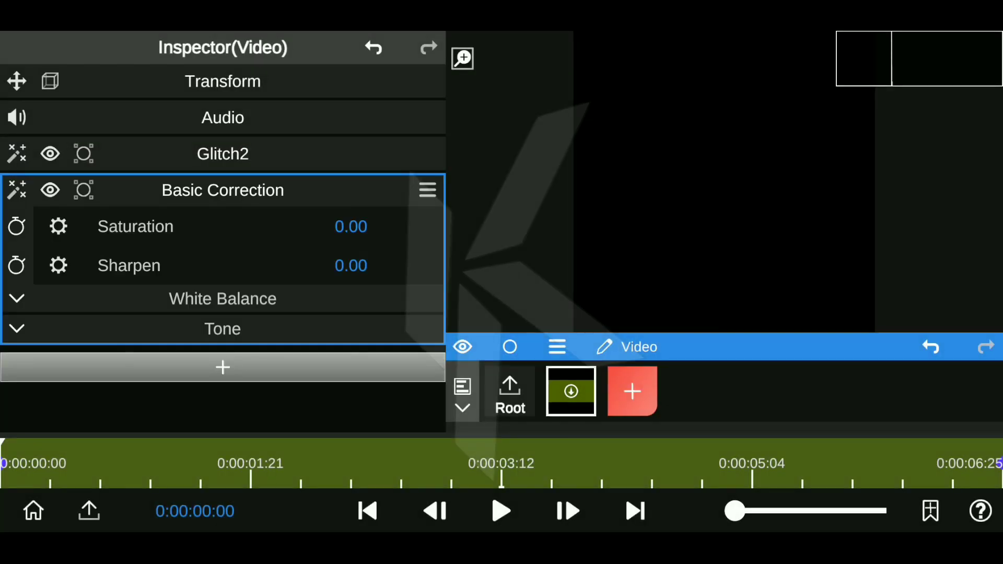
left_click_drag(318, 238, 280, 164)
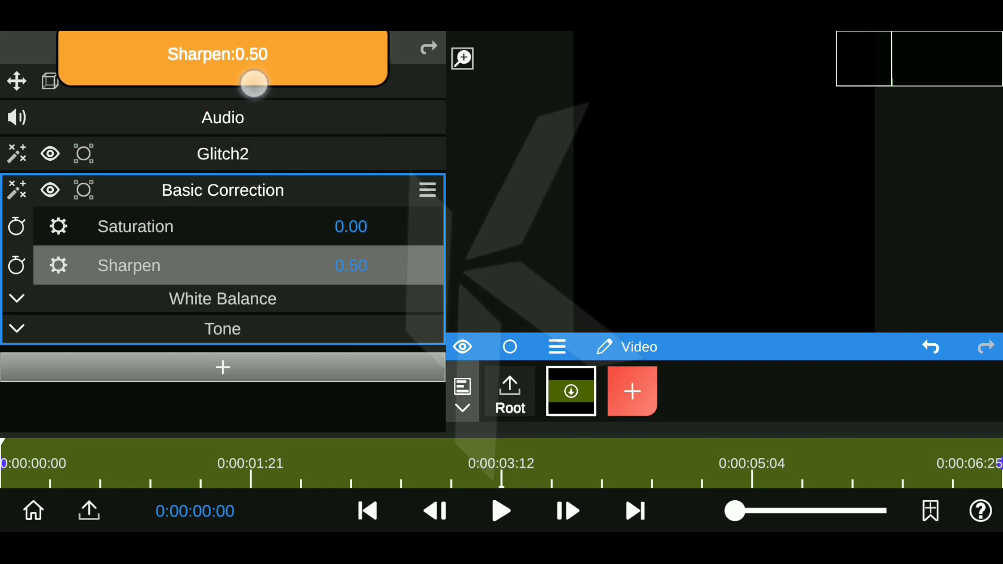
left_click_drag(280, 164, 252, 82)
left_click_drag(293, 266, 269, 197)
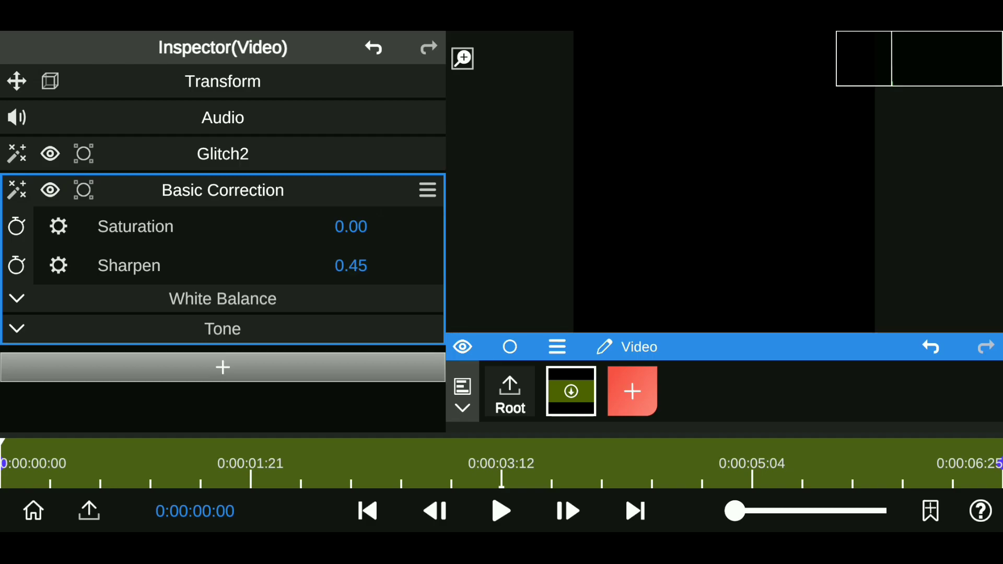
Step: Collapse the Basic Correction settings and play the clip to review the sharpening
left_click(501, 511)
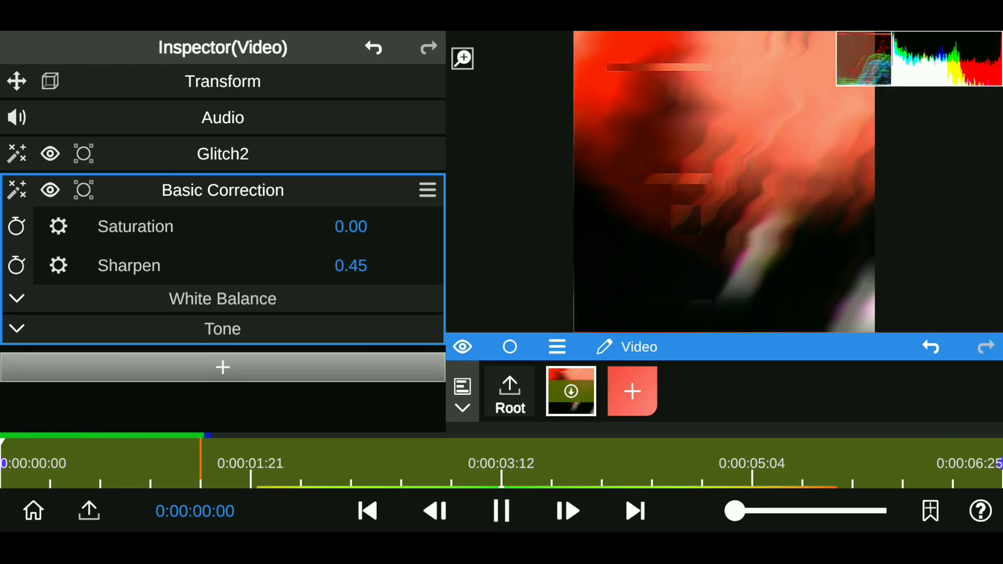
left_click(163, 190)
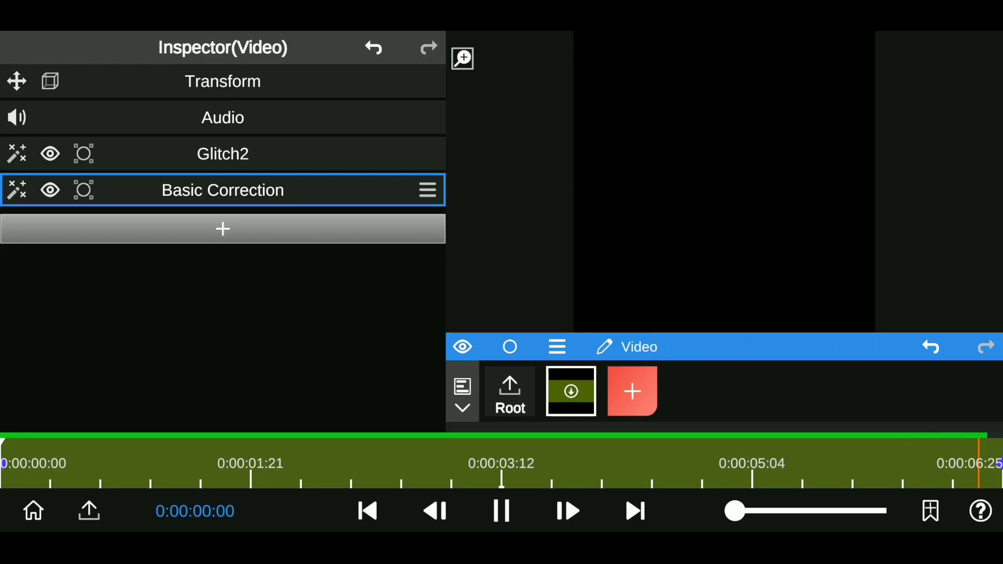
key("space")
Step: Set the export to 1080P resolution at 60 fps and start exporting the video
left_click(89, 510)
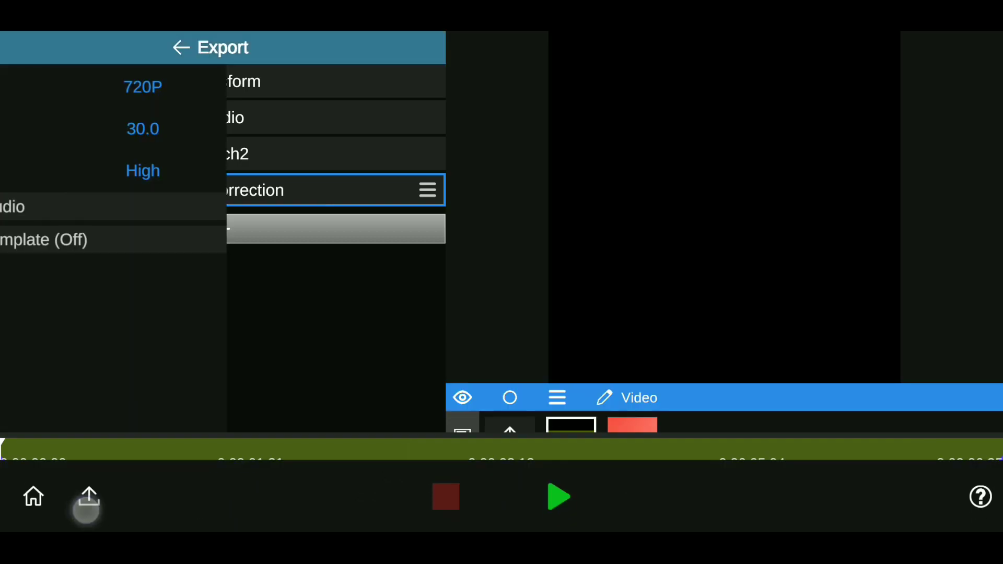
left_click(375, 89)
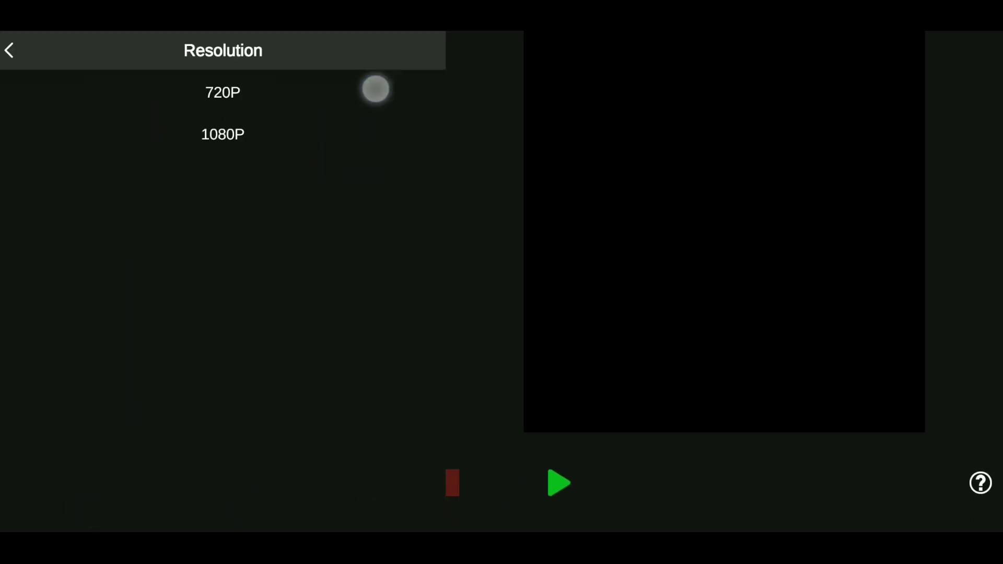
left_click(272, 137)
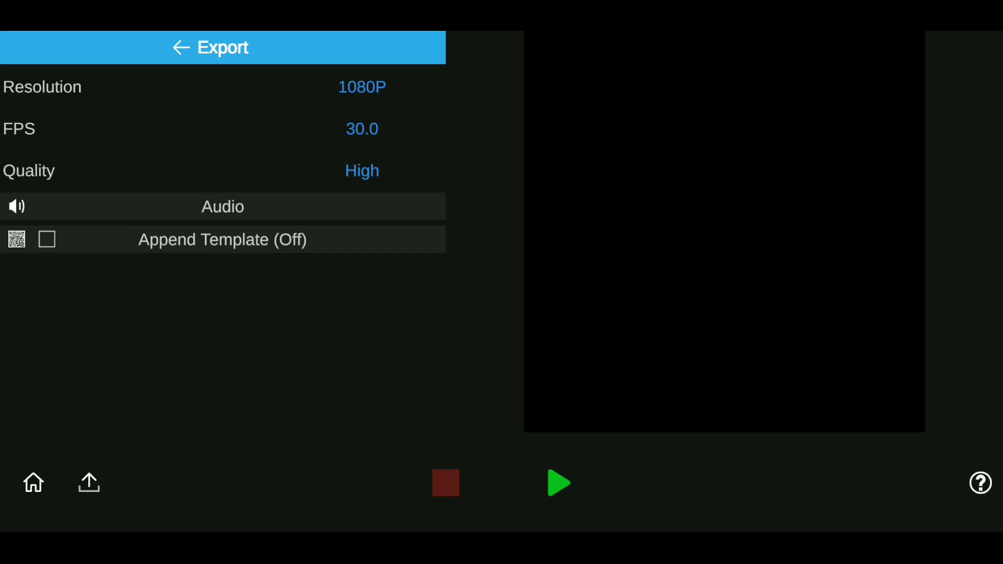
left_click(362, 129)
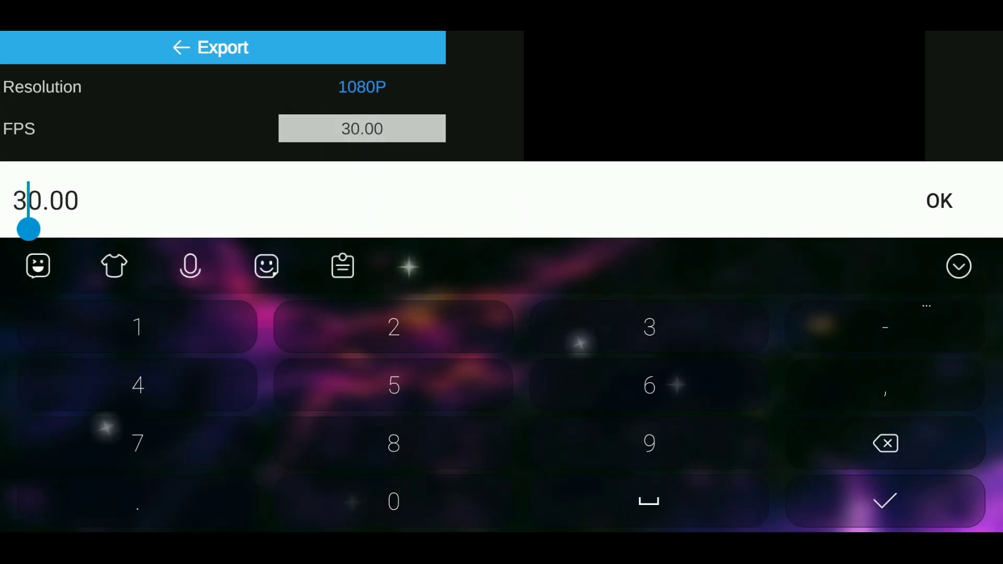
left_click(886, 444)
key("Return")
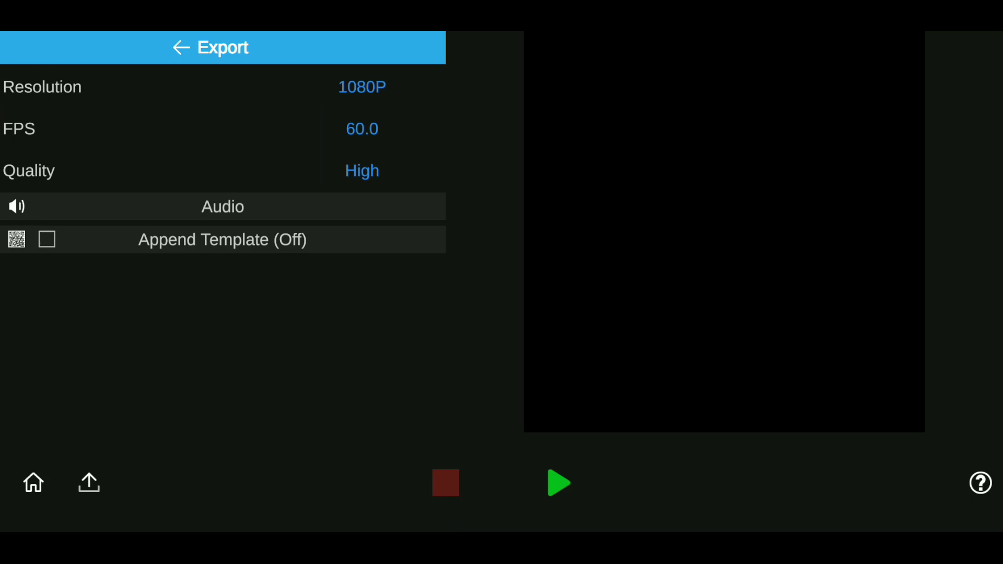
left_click(558, 483)
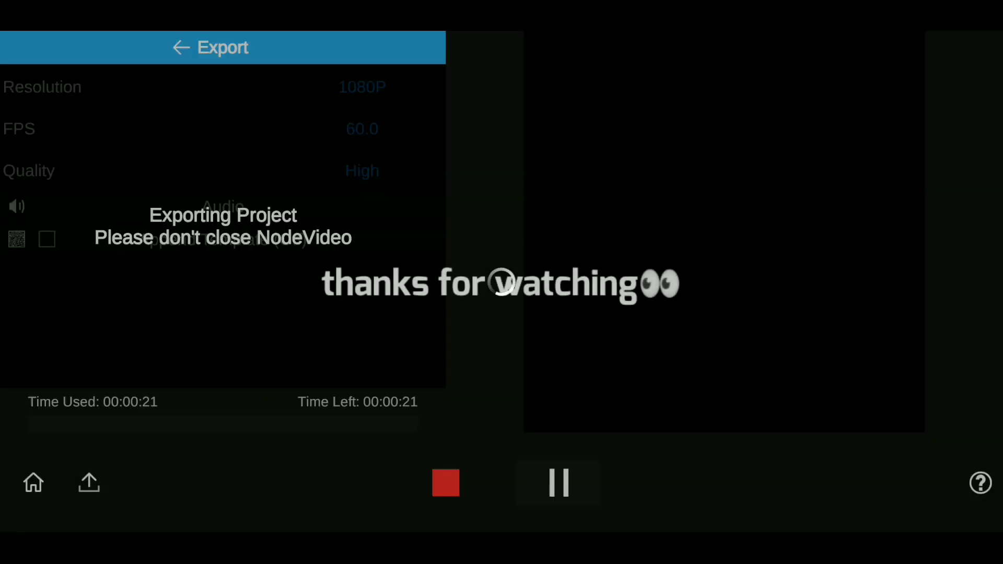